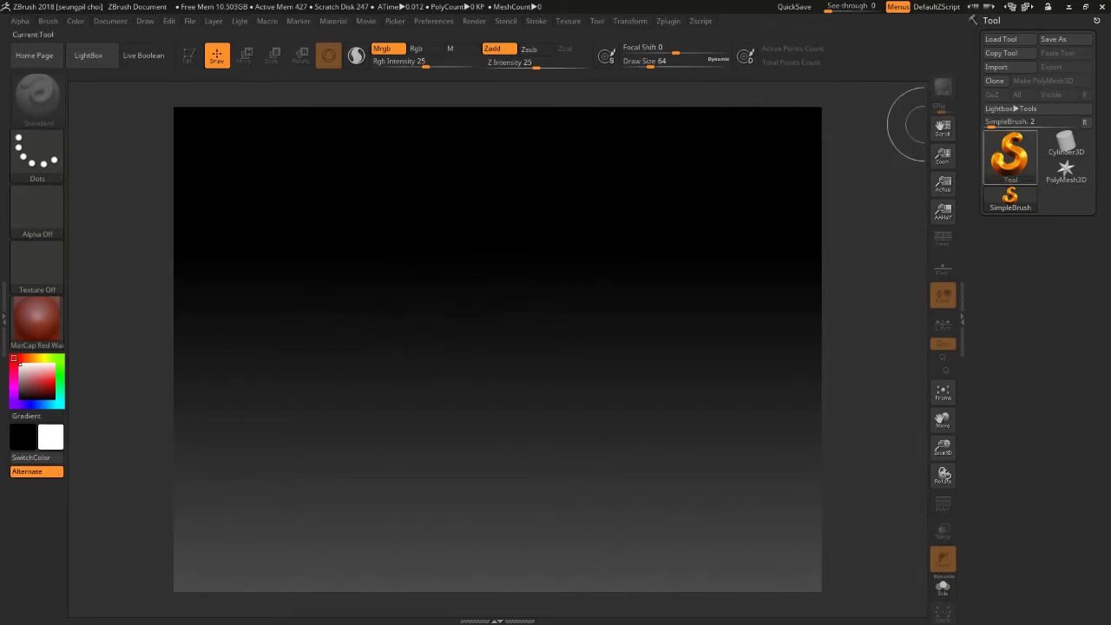
Step: Pick ZSphere from the 3D Meshes section of the current-tool list
{"action": "left_click", "coordinate": [1009, 154]}
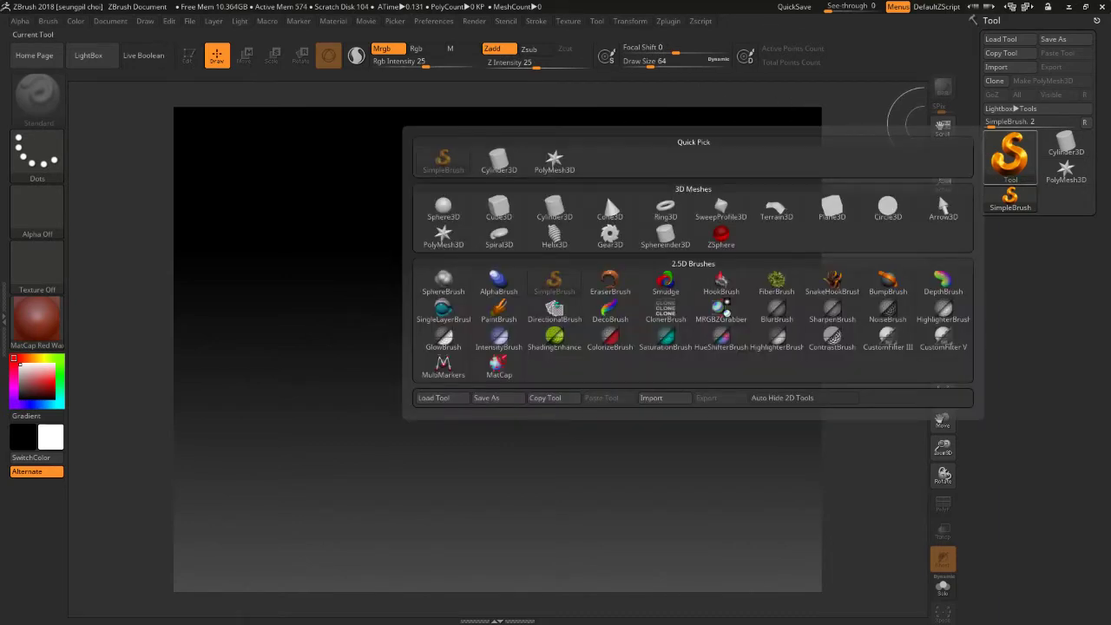
{"action": "left_click", "coordinate": [1010, 154]}
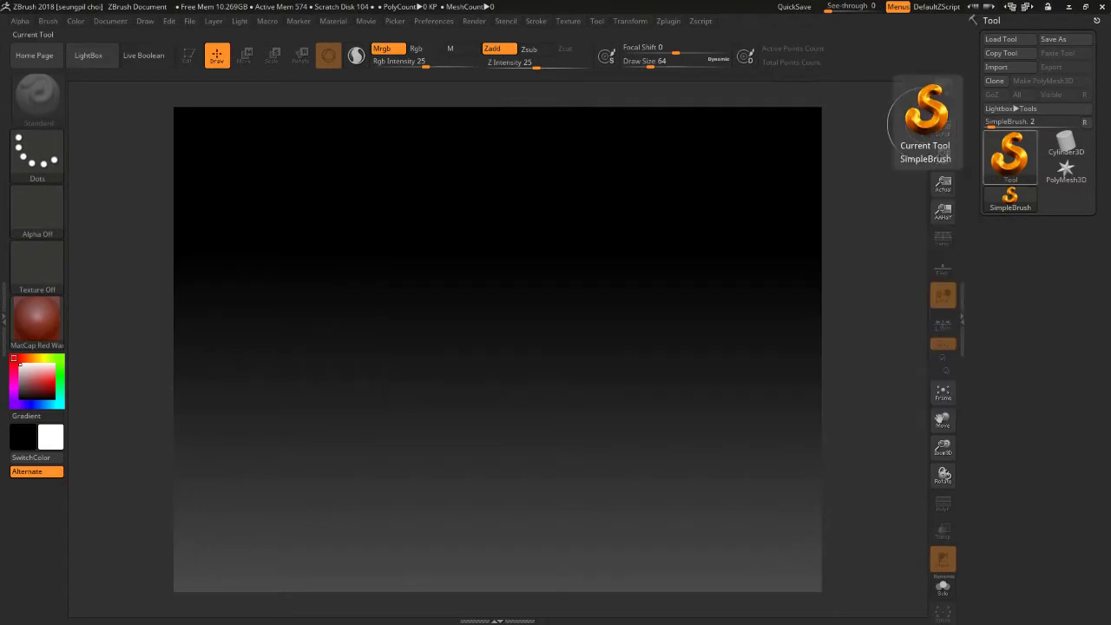
{"action": "left_click", "coordinate": [1009, 155]}
Step: Drag a root ZSphere at the canvas centre and enter Edit mode with T
{"action": "left_click", "coordinate": [721, 223]}
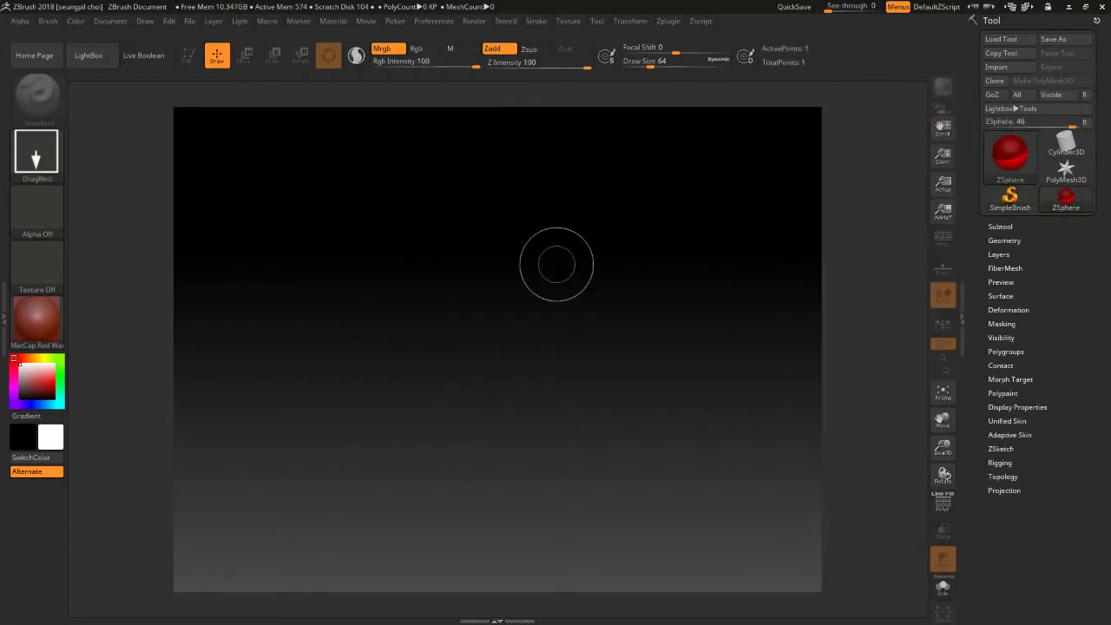
{"action": "left_click_drag", "start_coordinate": [505, 326], "coordinate": [494, 519]}
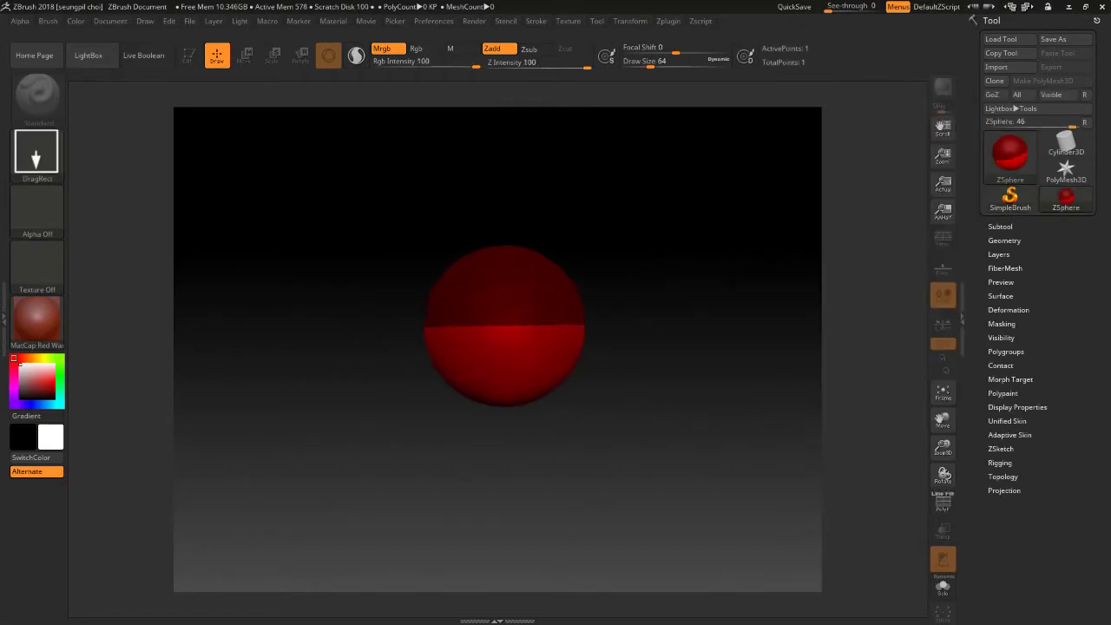
{"action": "key", "text": "t"}
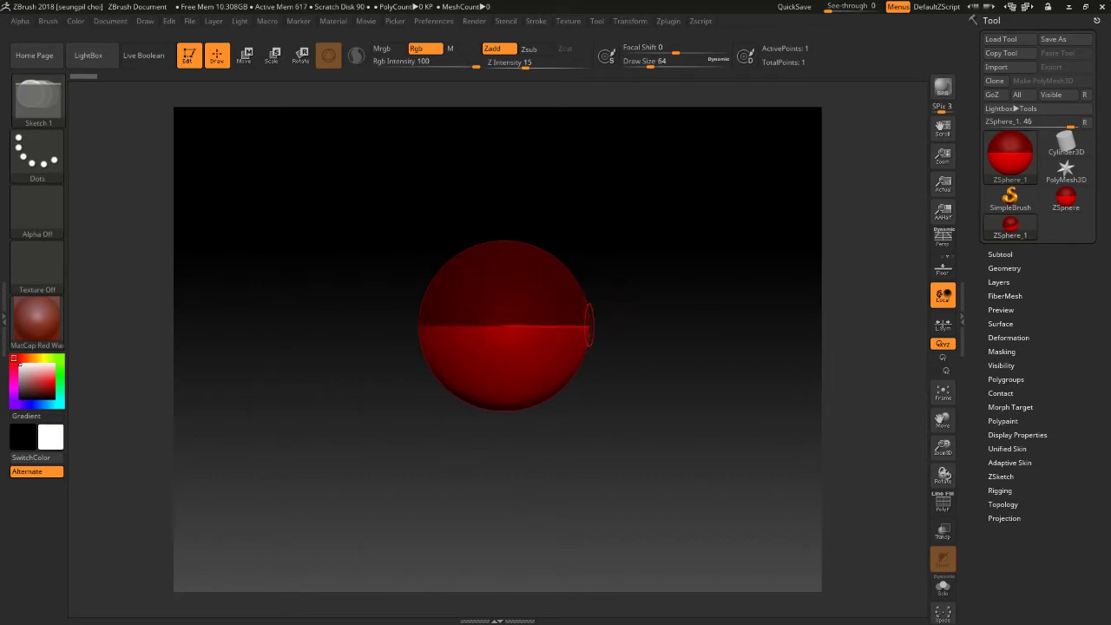
Step: Add mirrored child spheres on both sides of the root and raise them into a V
{"action": "left_click", "coordinate": [587, 328]}
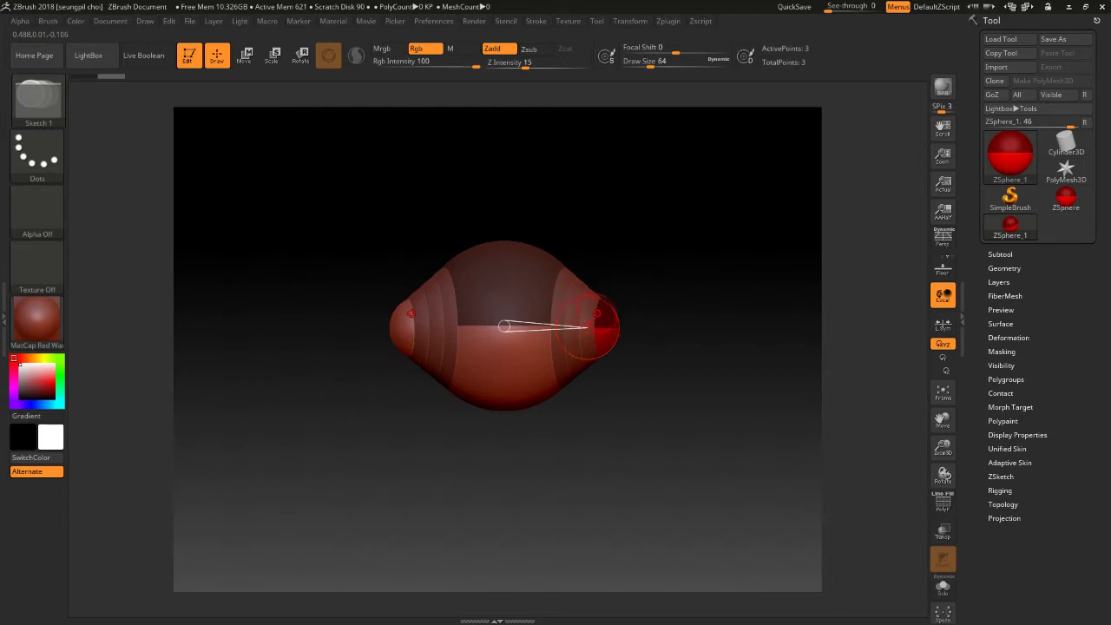
{"action": "key", "text": "w"}
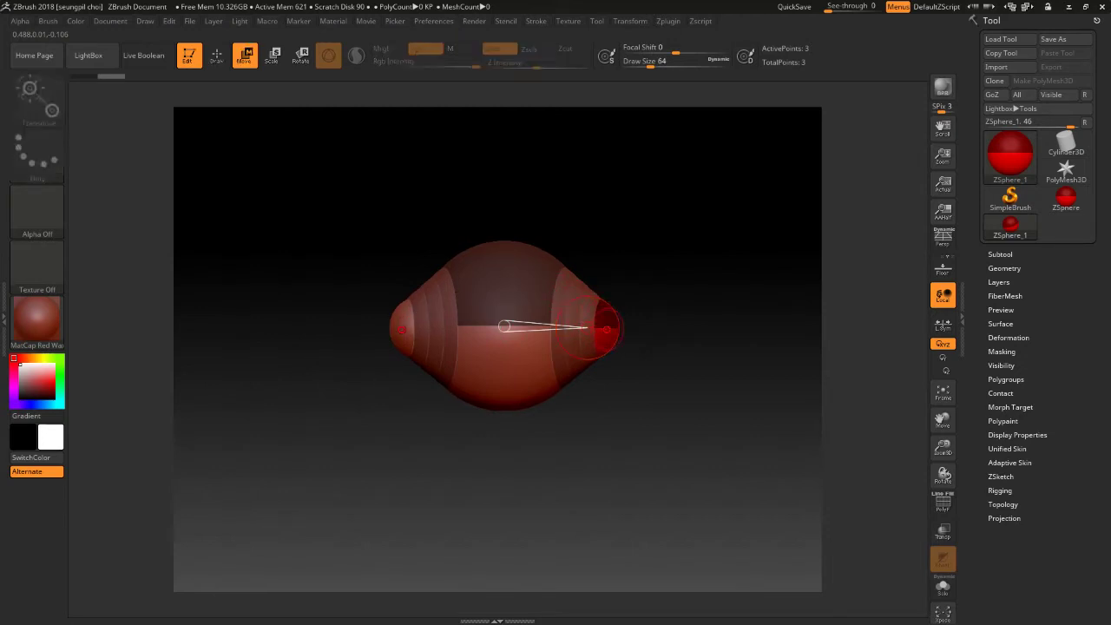
{"action": "left_click_drag", "start_coordinate": [608, 325], "coordinate": [618, 286]}
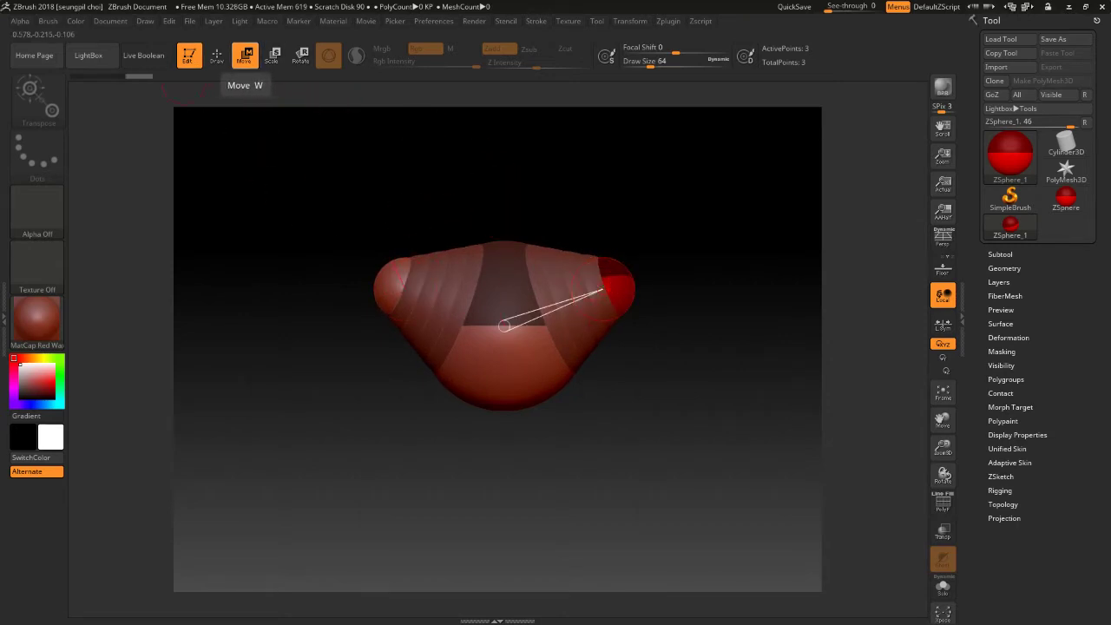
{"action": "mouse_move", "coordinate": [712, 260]}
{"action": "left_mouse_down"}
{"action": "mouse_move", "coordinate": [711, 486]}
{"action": "mouse_move", "coordinate": [712, 261]}
{"action": "left_mouse_up"}
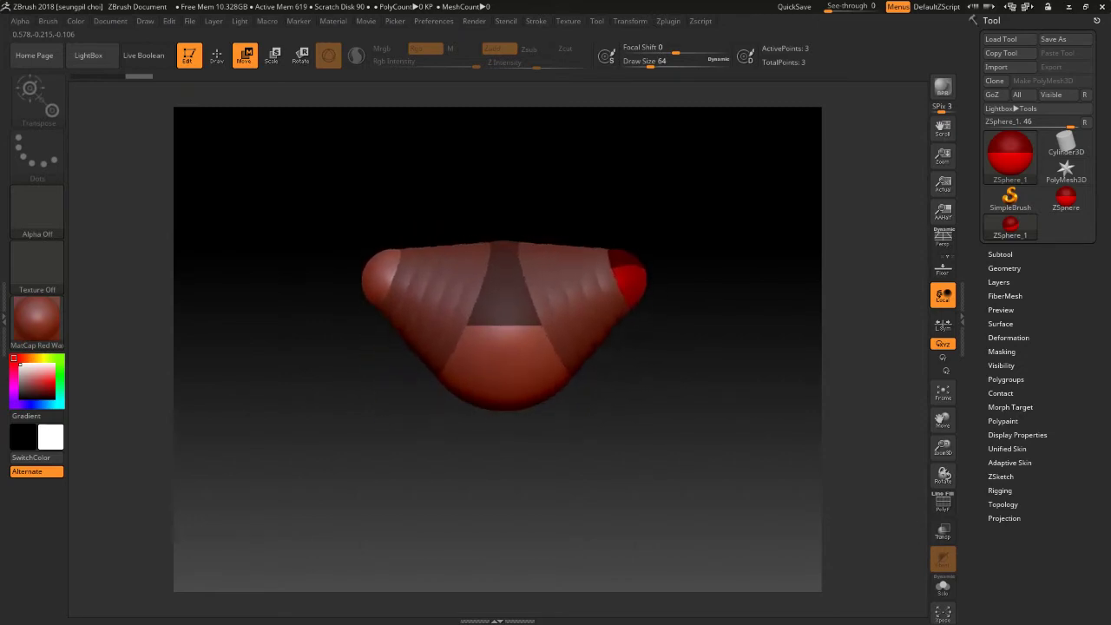
{"action": "left_click_drag", "start_coordinate": [629, 276], "coordinate": [642, 278]}
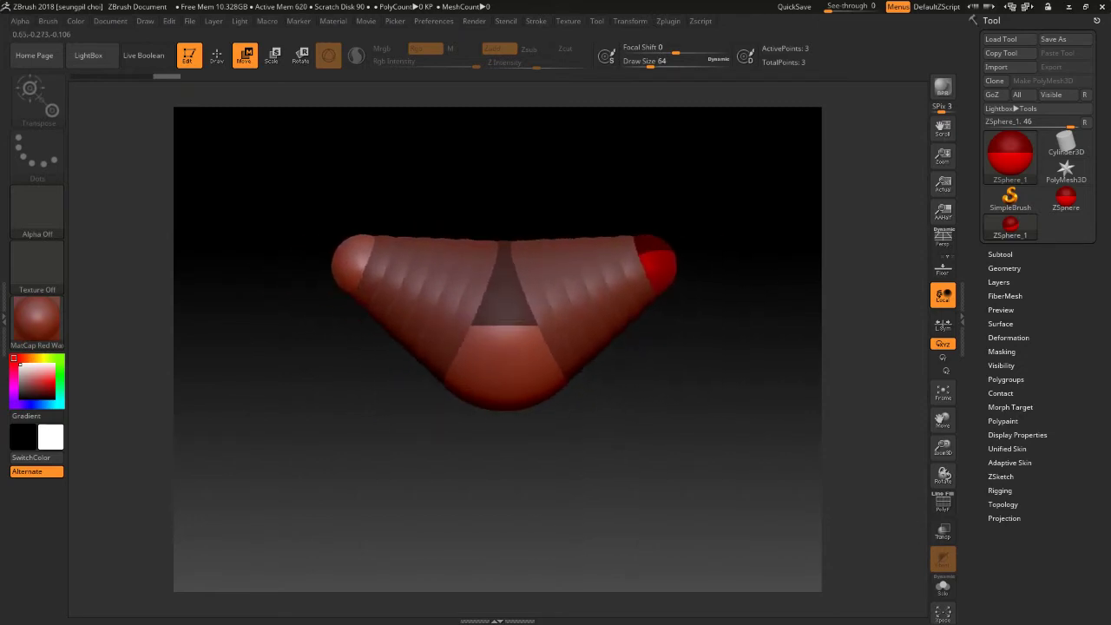
Step: Enlarge the shoulder-end spheres and spread them further apart
{"action": "key", "text": "e"}
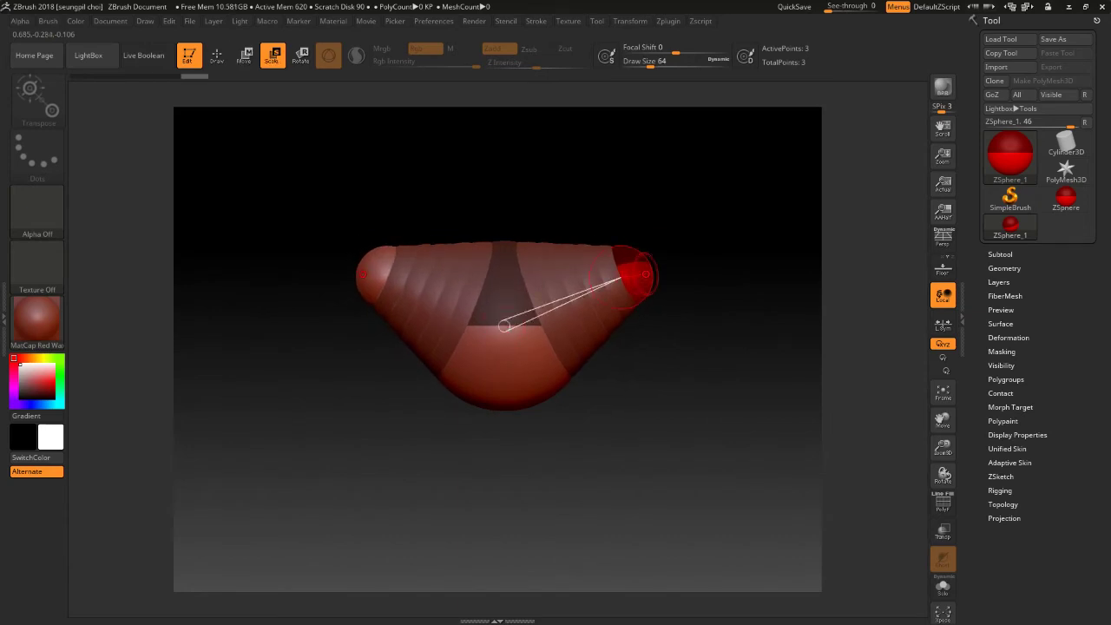
{"action": "mouse_move", "coordinate": [638, 278]}
{"action": "left_mouse_down"}
{"action": "mouse_move", "coordinate": [621, 279]}
{"action": "mouse_move", "coordinate": [644, 240]}
{"action": "left_mouse_up"}
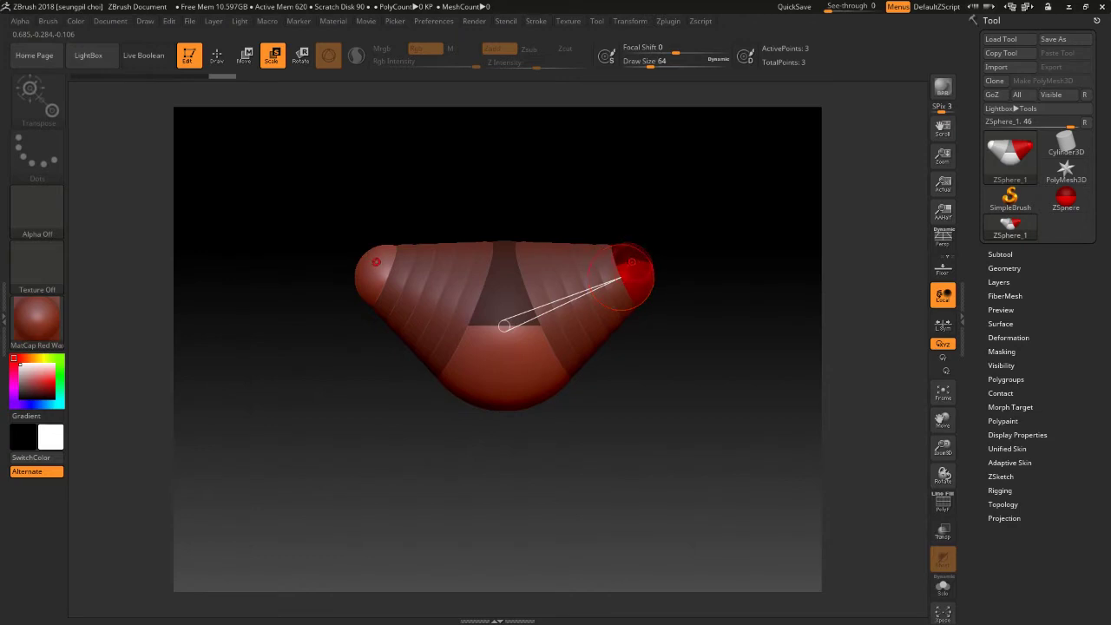
{"action": "key", "text": "w"}
{"action": "key", "text": "e"}
{"action": "key", "text": "w"}
{"action": "left_click_drag", "start_coordinate": [637, 276], "coordinate": [659, 276]}
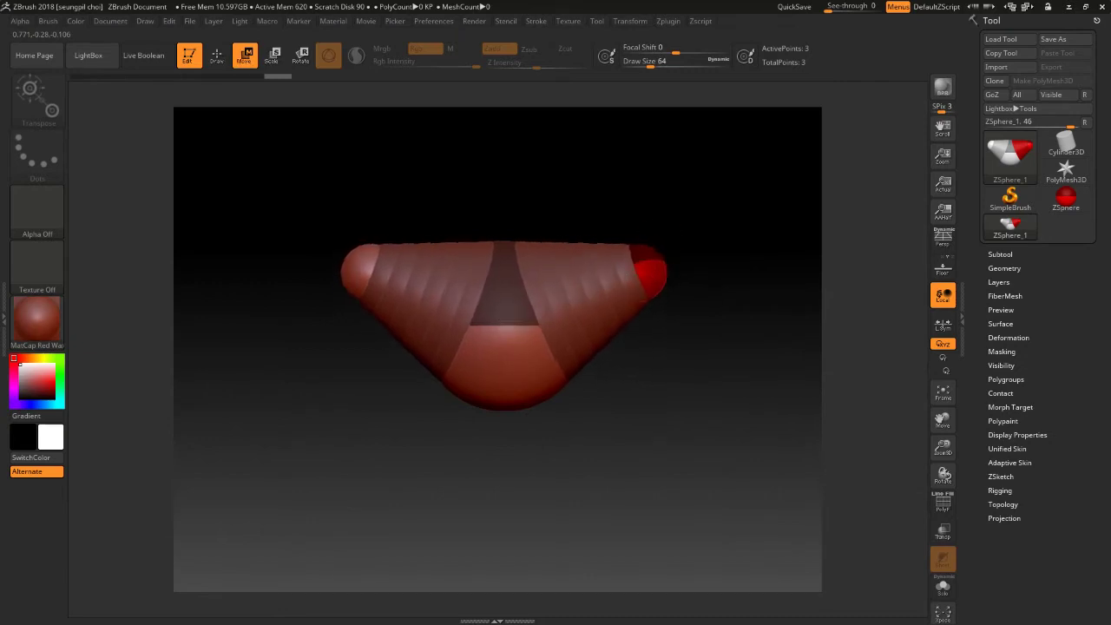
{"action": "left_click_drag", "start_coordinate": [558, 302], "coordinate": [626, 276]}
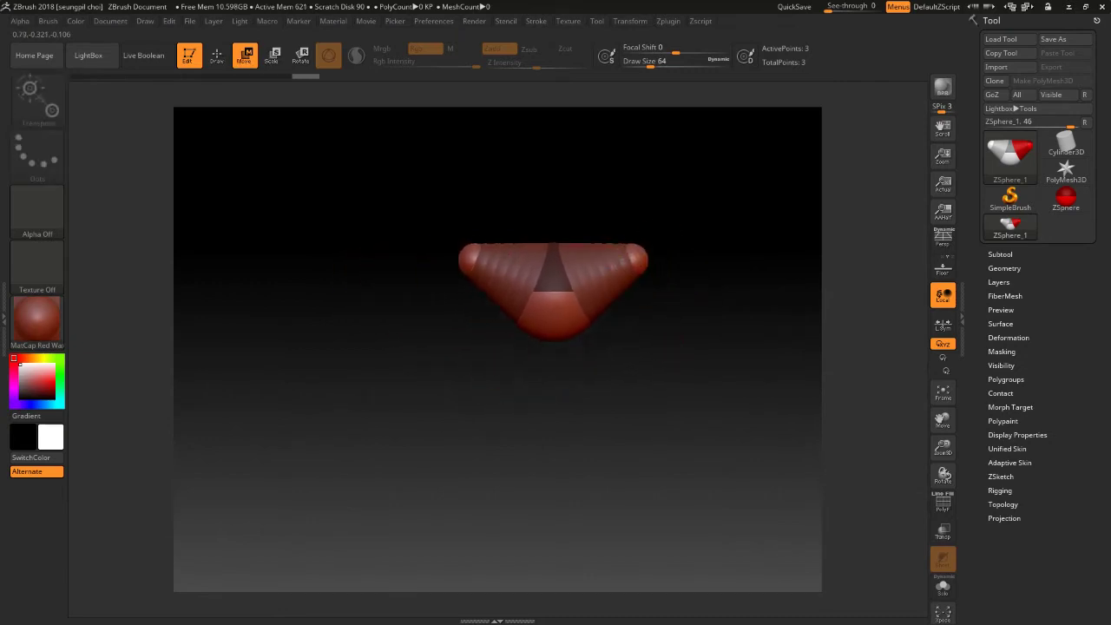
{"action": "left_click_drag", "start_coordinate": [553, 261], "coordinate": [513, 226]}
{"action": "left_click_drag", "start_coordinate": [438, 228], "coordinate": [488, 241]}
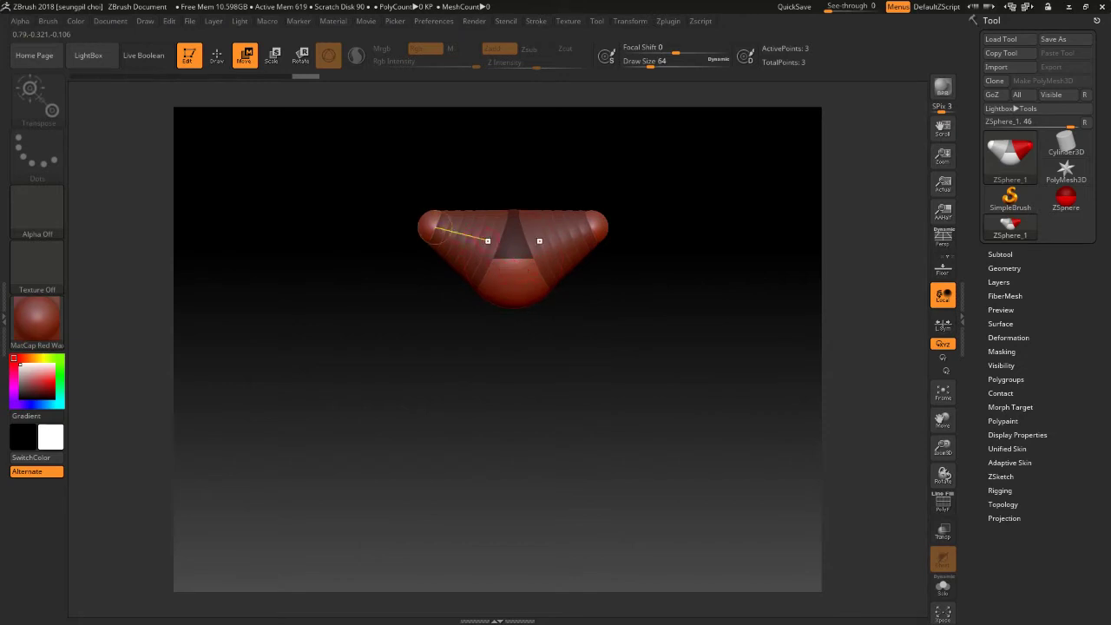
Step: Draw a sphere below the root, enlarge it into a hip sphere and centre it under the shoulders
{"action": "key", "text": "q"}
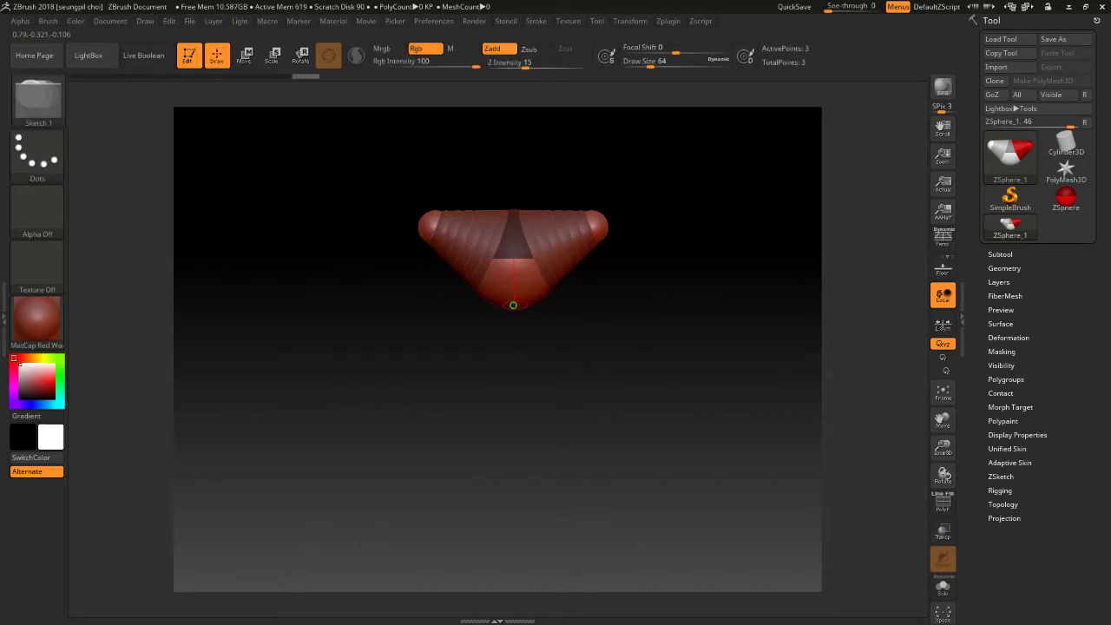
{"action": "left_click_drag", "start_coordinate": [513, 305], "coordinate": [513, 324]}
{"action": "key", "text": "e"}
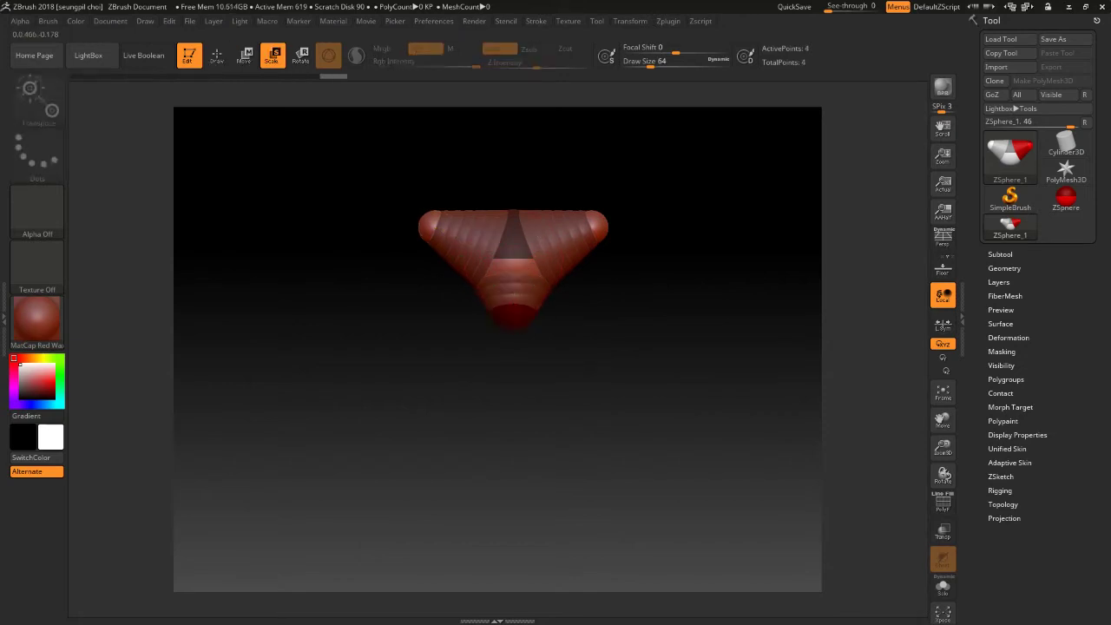
{"action": "mouse_move", "coordinate": [513, 318]}
{"action": "left_mouse_down"}
{"action": "mouse_move", "coordinate": [513, 258]}
{"action": "mouse_move", "coordinate": [513, 447]}
{"action": "mouse_move", "coordinate": [508, 372]}
{"action": "mouse_move", "coordinate": [509, 391]}
{"action": "left_mouse_up"}
{"action": "key", "text": "w"}
{"action": "key", "text": "e"}
{"action": "key", "text": "w"}
{"action": "left_click_drag", "start_coordinate": [568, 356], "coordinate": [555, 330]}
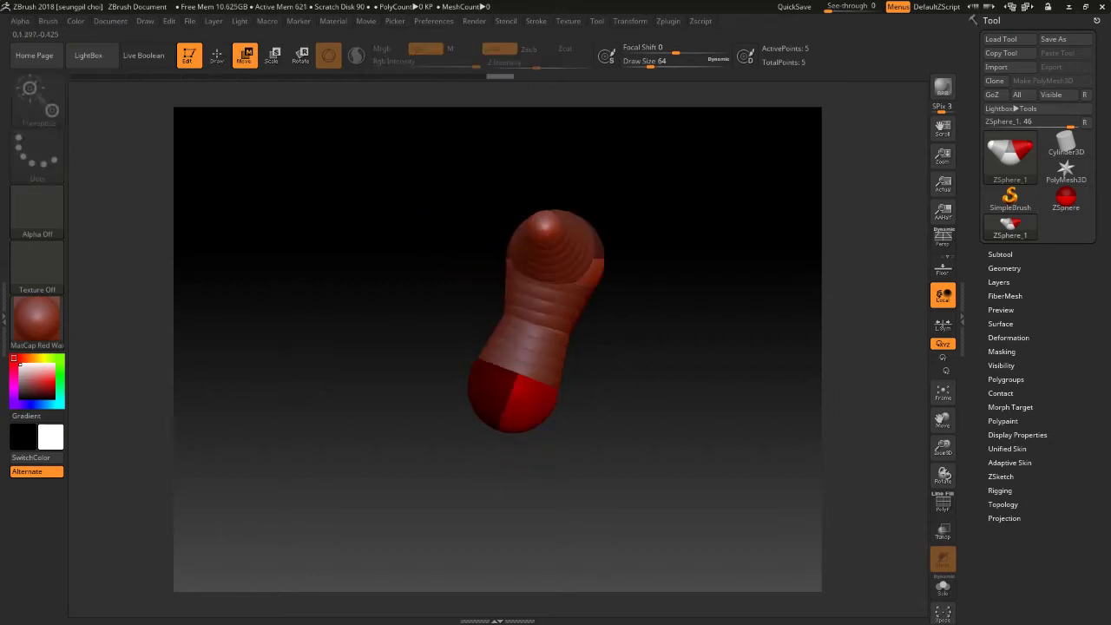
{"action": "mouse_move", "coordinate": [516, 394]}
{"action": "left_mouse_down"}
{"action": "mouse_move", "coordinate": [595, 396]}
{"action": "mouse_move", "coordinate": [550, 393]}
{"action": "mouse_move", "coordinate": [556, 403]}
{"action": "left_mouse_up"}
{"action": "mouse_move", "coordinate": [677, 260]}
{"action": "left_mouse_down"}
{"action": "mouse_move", "coordinate": [612, 224]}
{"action": "mouse_move", "coordinate": [627, 239]}
{"action": "mouse_move", "coordinate": [617, 248]}
{"action": "mouse_move", "coordinate": [616, 239]}
{"action": "left_mouse_up"}
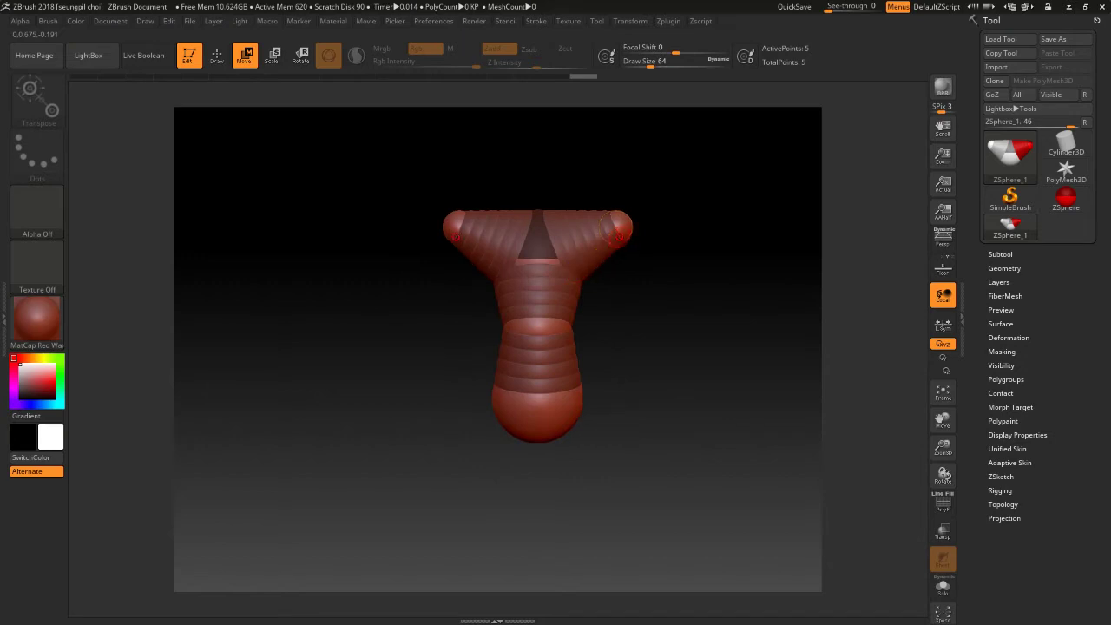
Step: Pull the new arm spheres down so mirrored arms hang from both shoulders
{"action": "key", "text": "q"}
{"action": "key", "text": "w"}
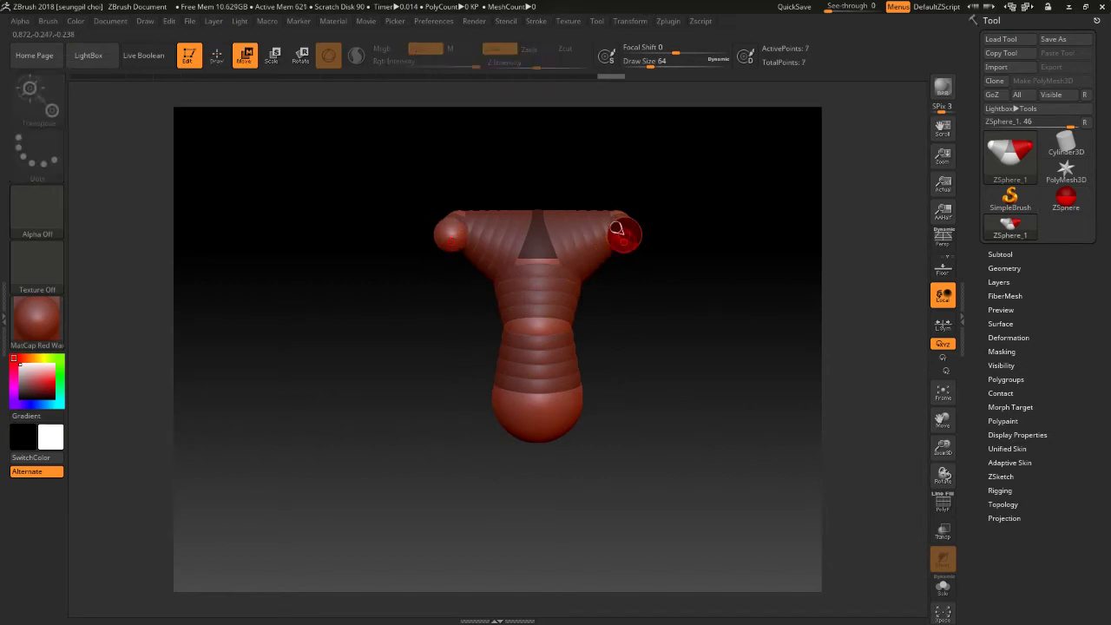
{"action": "mouse_move", "coordinate": [620, 229]}
{"action": "left_mouse_down"}
{"action": "mouse_move", "coordinate": [616, 342]}
{"action": "mouse_move", "coordinate": [635, 325]}
{"action": "left_mouse_up"}
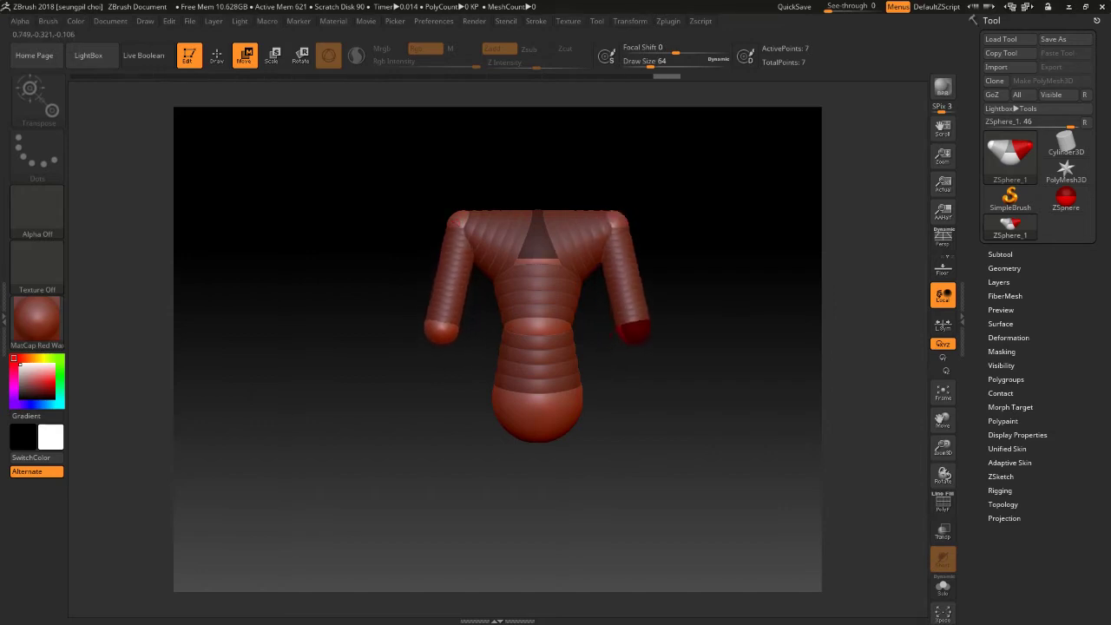
{"action": "key", "text": "e"}
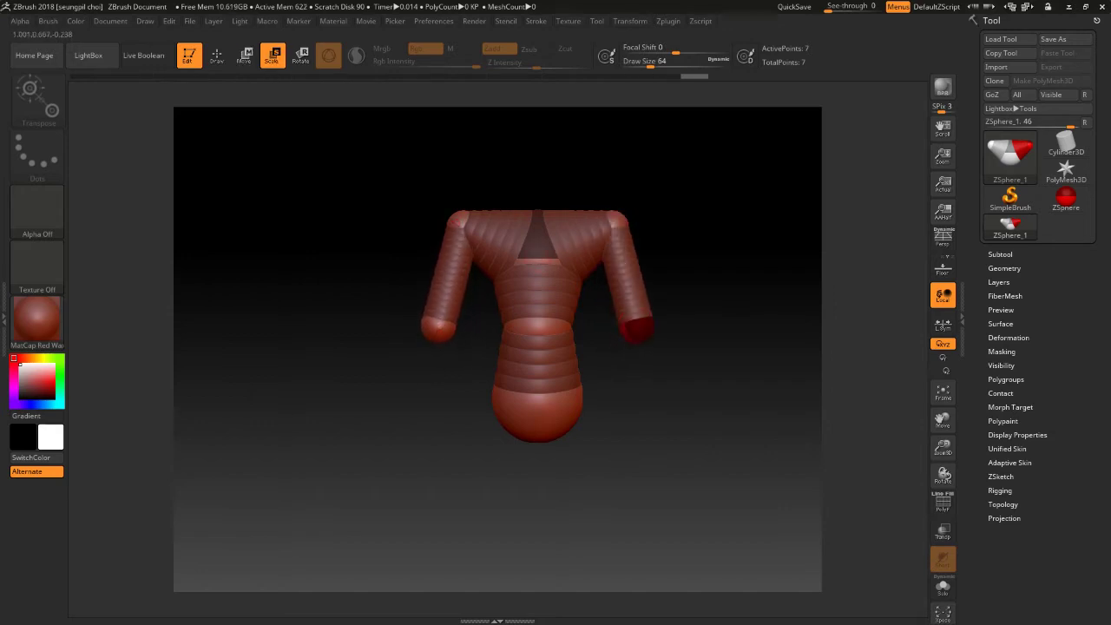
{"action": "left_click_drag", "start_coordinate": [633, 249], "coordinate": [639, 322]}
{"action": "left_click_drag", "start_coordinate": [738, 486], "coordinate": [694, 460], "text": "alt"}
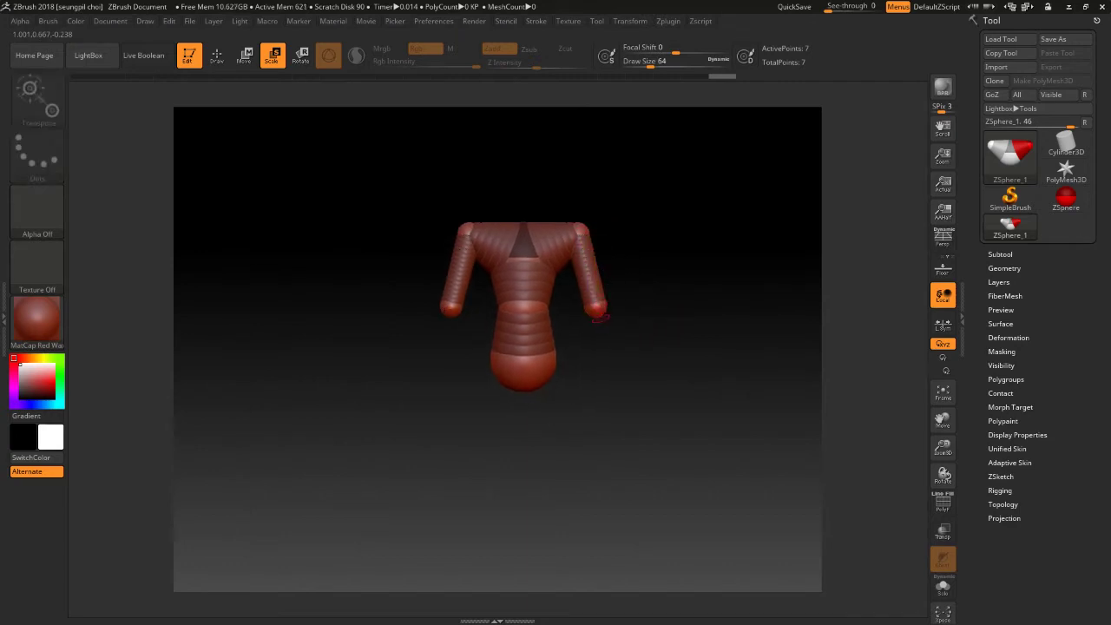
Step: Add hand spheres, lengthen both arms downward and shrink the hands
{"action": "key", "text": "q"}
{"action": "left_click", "coordinate": [596, 309]}
{"action": "key", "text": "w"}
{"action": "left_click_drag", "start_coordinate": [595, 308], "coordinate": [613, 410]}
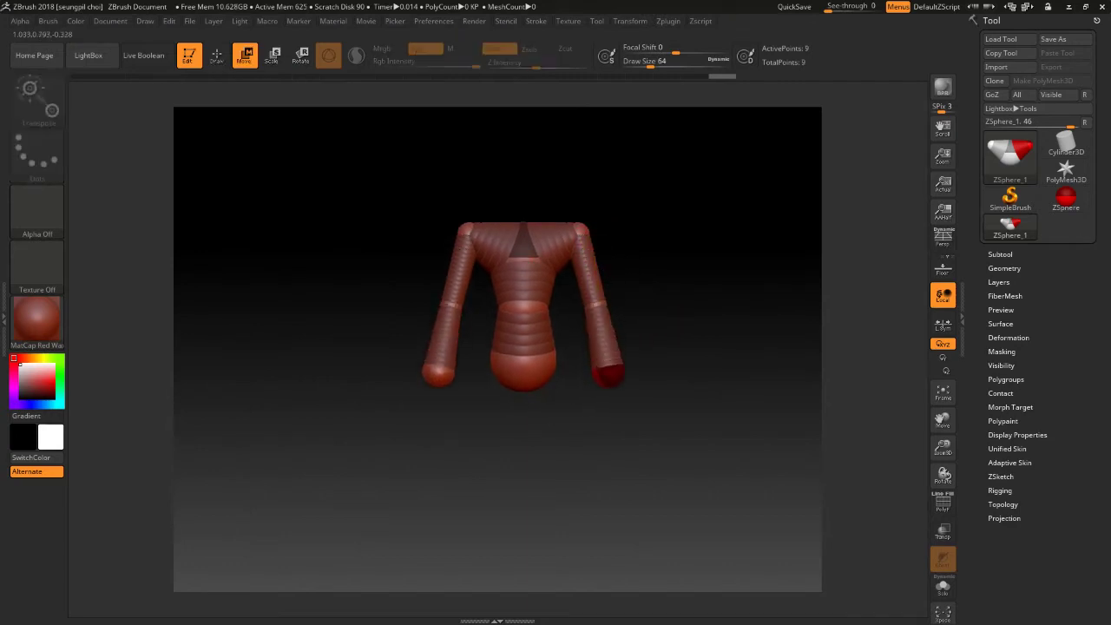
{"action": "key", "text": "r"}
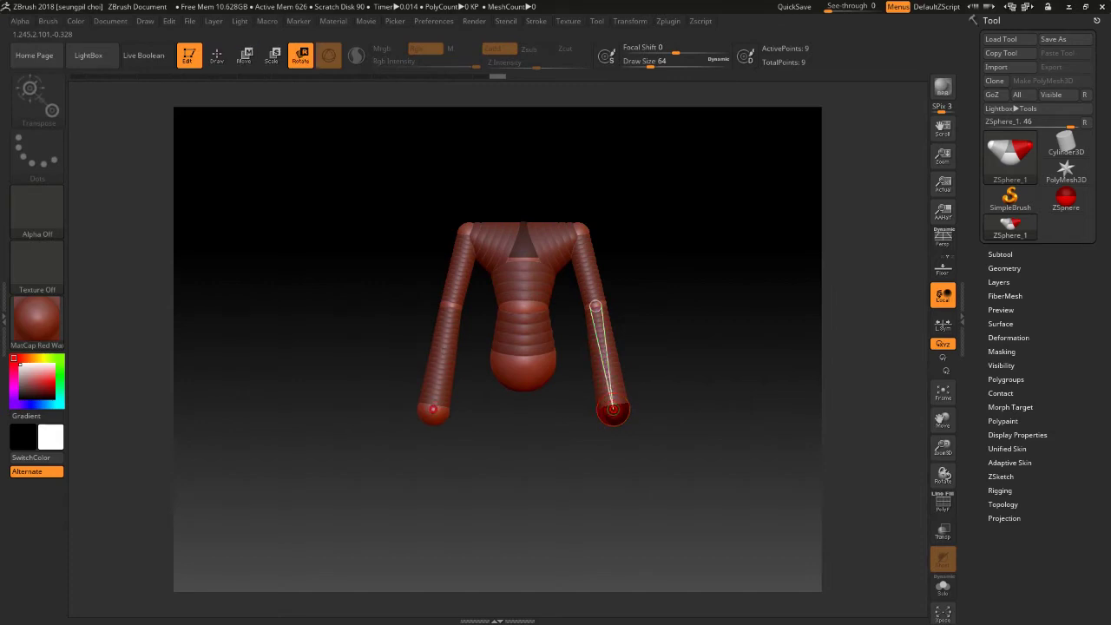
{"action": "key", "text": "e"}
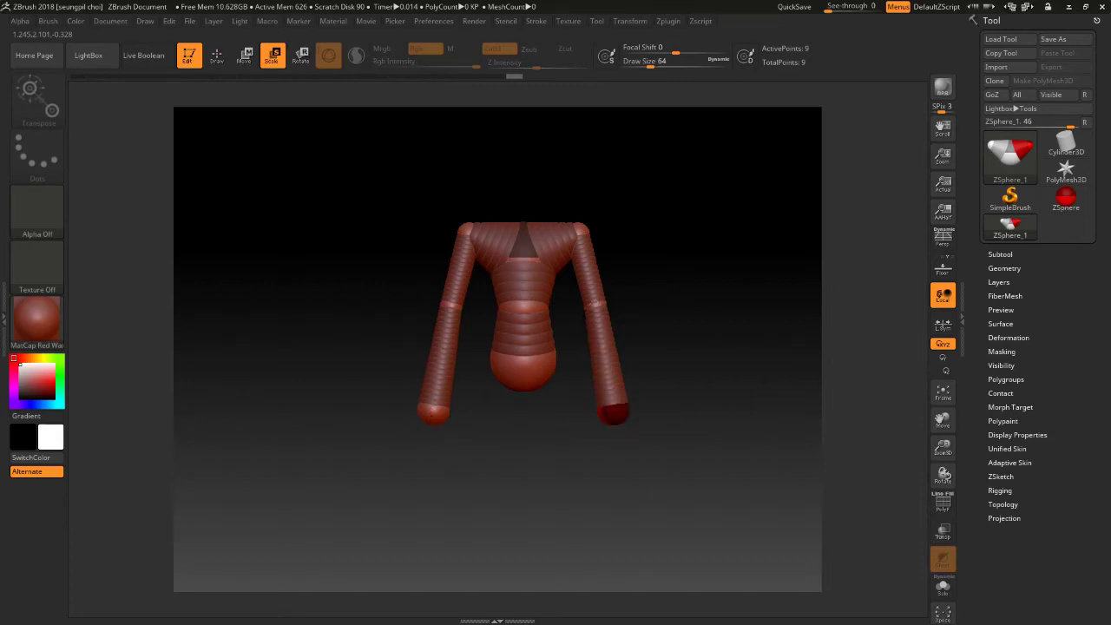
{"action": "left_click_drag", "start_coordinate": [614, 413], "coordinate": [613, 406]}
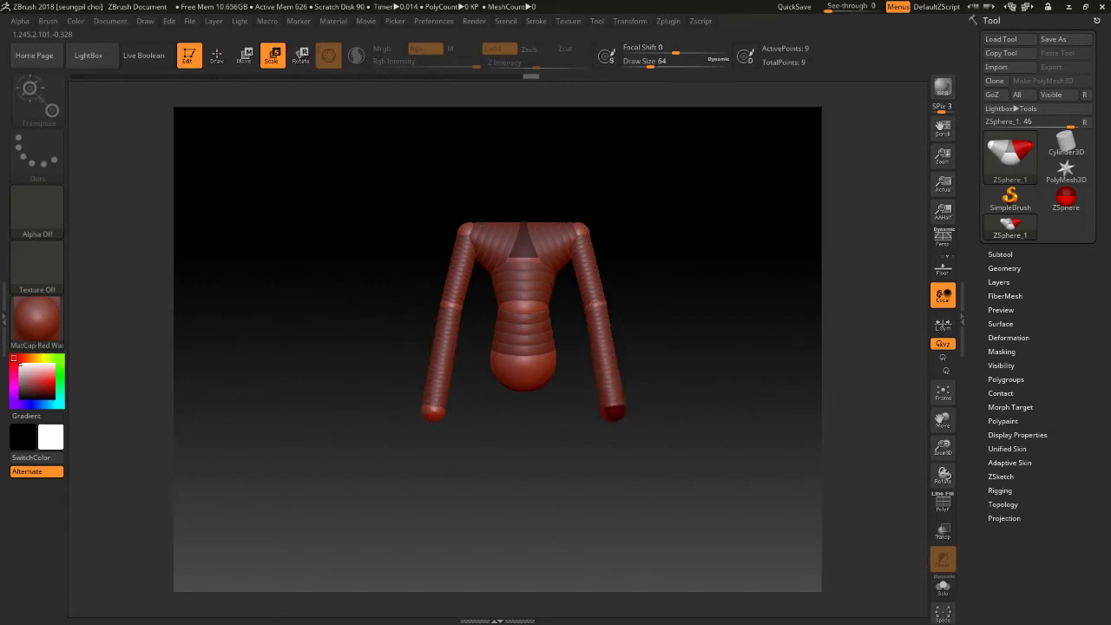
Step: Swing both forearms outward to spread the hands wider
{"action": "key", "text": "w"}
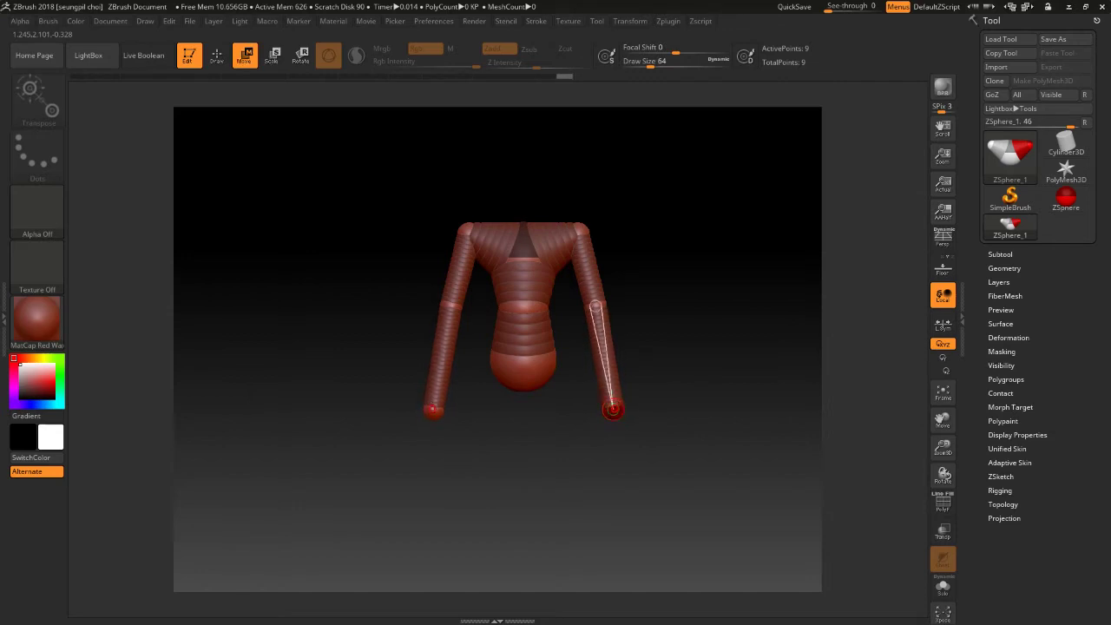
{"action": "left_click_drag", "start_coordinate": [660, 356], "coordinate": [599, 356]}
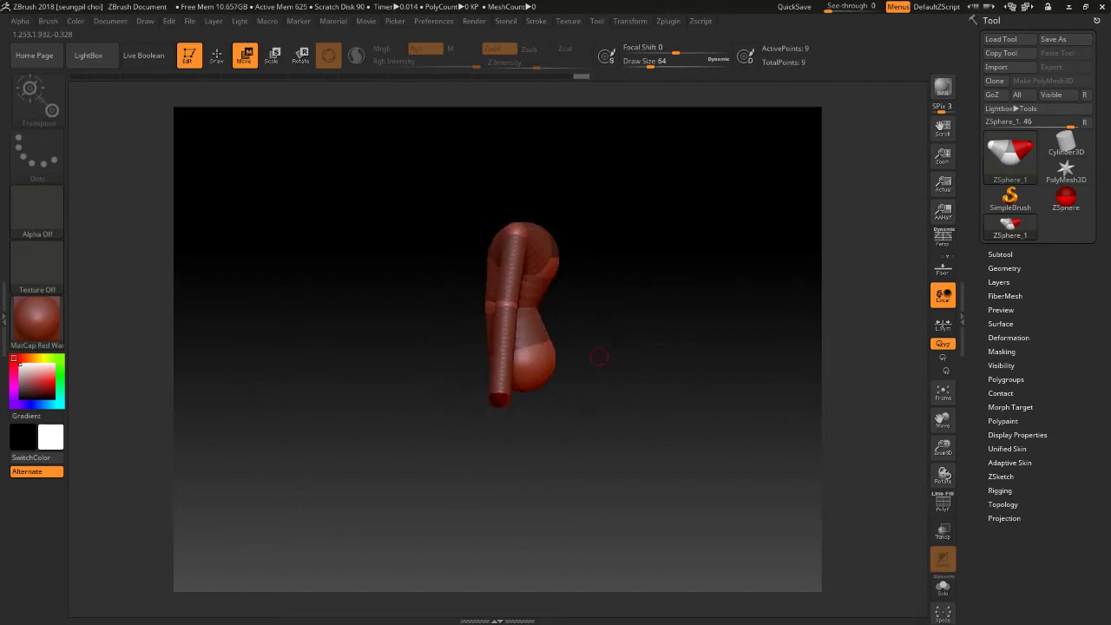
{"action": "left_click_drag", "start_coordinate": [564, 321], "coordinate": [626, 323]}
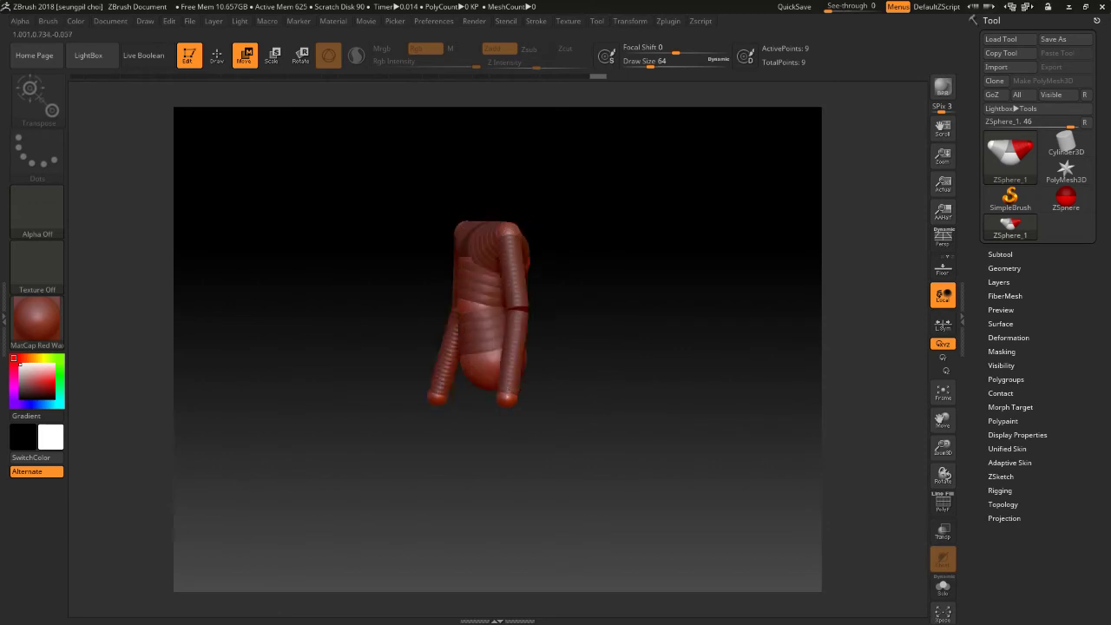
{"action": "left_click_drag", "start_coordinate": [505, 304], "coordinate": [520, 313]}
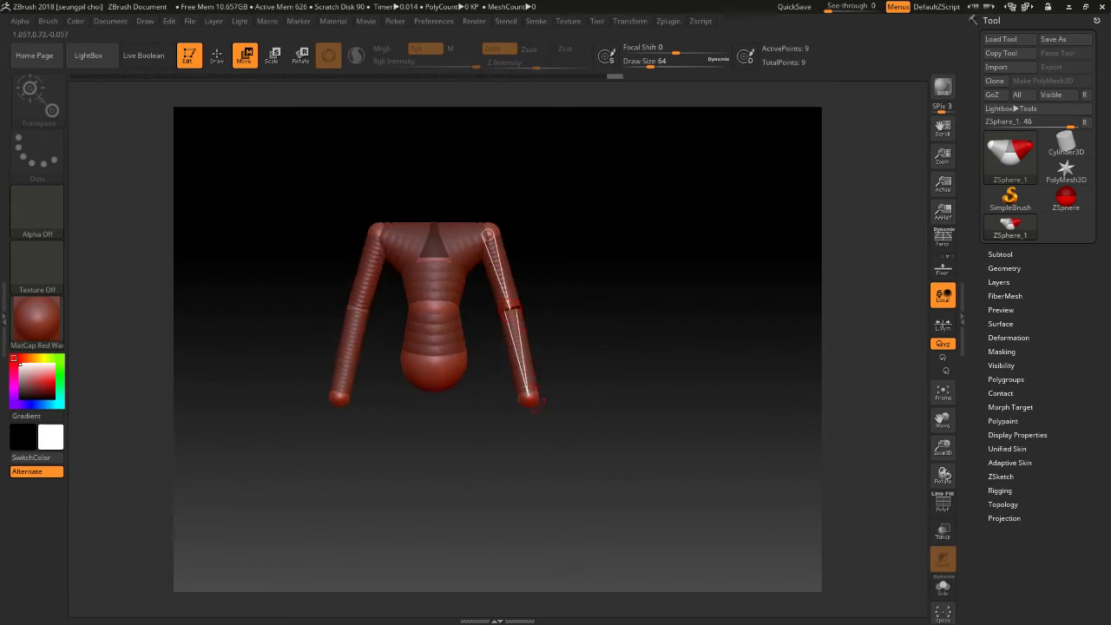
Step: Draw a mirrored pair of hip spheres out of the pelvis sphere from a side view
{"action": "key", "text": "q"}
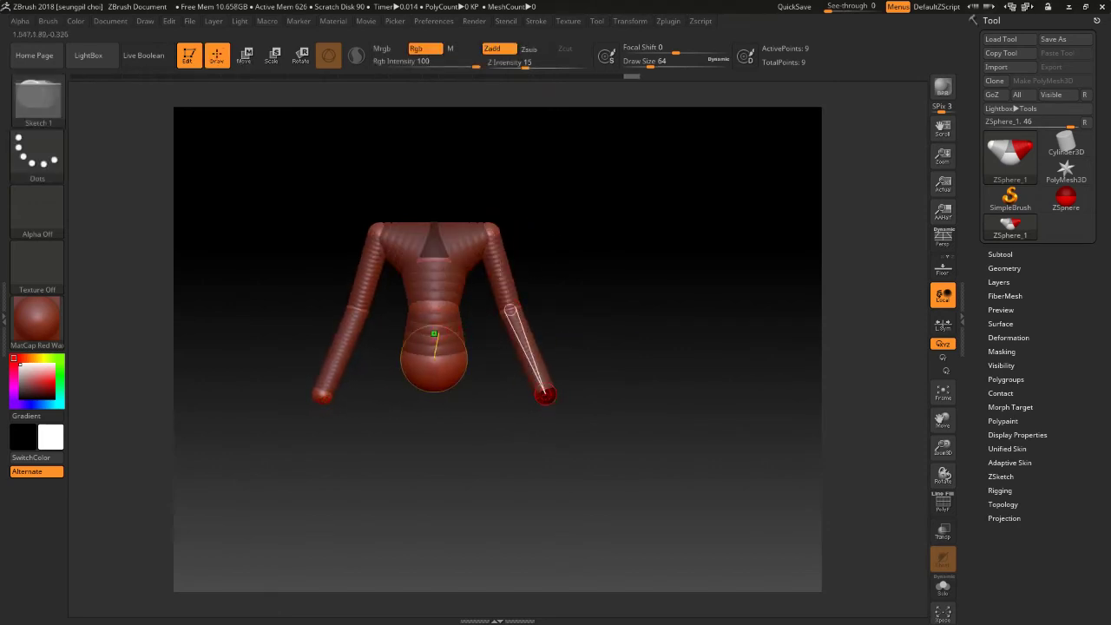
{"action": "mouse_move", "coordinate": [460, 416]}
{"action": "left_mouse_down", "text": "shift"}
{"action": "mouse_move", "coordinate": [454, 427]}
{"action": "mouse_move", "coordinate": [578, 371]}
{"action": "mouse_move", "coordinate": [607, 373]}
{"action": "left_mouse_up", "text": "shift"}
{"action": "left_click_drag", "start_coordinate": [555, 434], "coordinate": [611, 357]}
{"action": "key", "text": "w"}
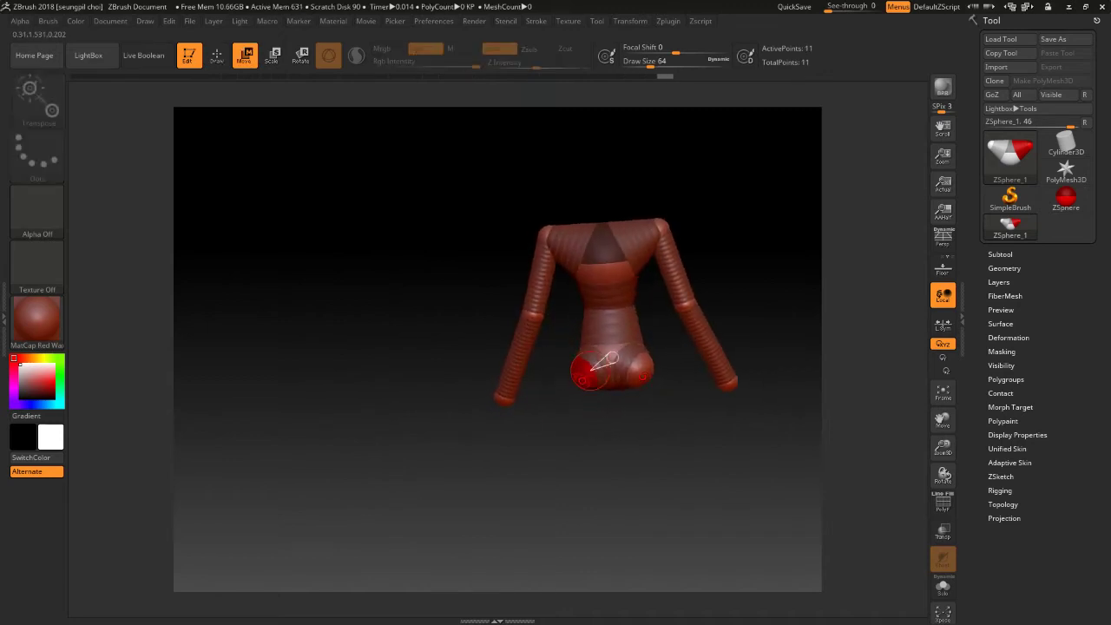
{"action": "key", "text": "e"}
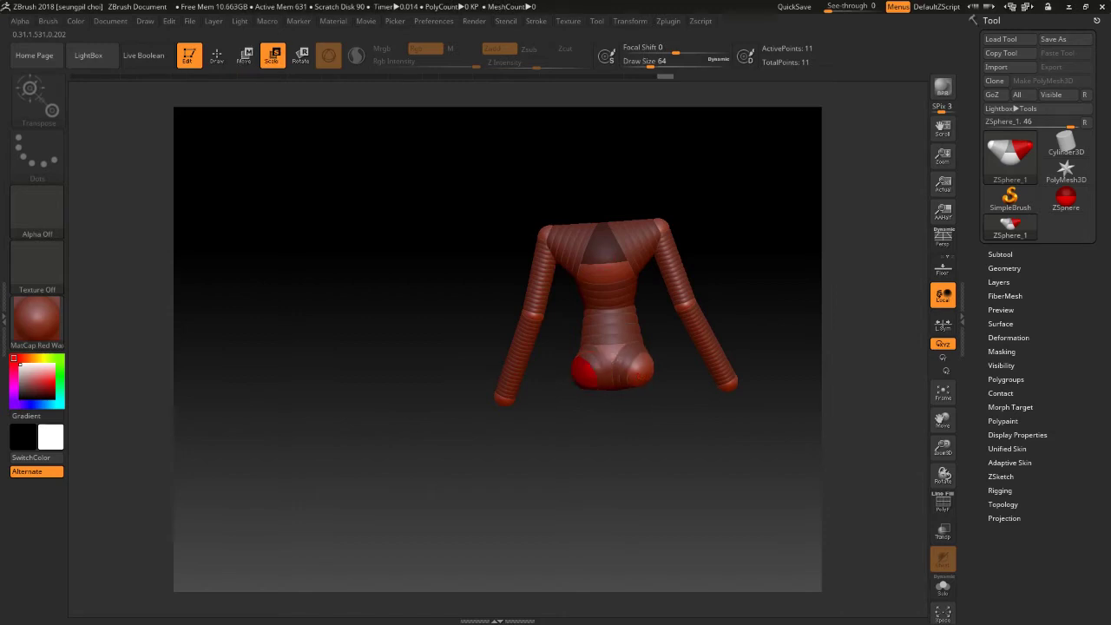
{"action": "left_click_drag", "start_coordinate": [582, 436], "coordinate": [555, 438]}
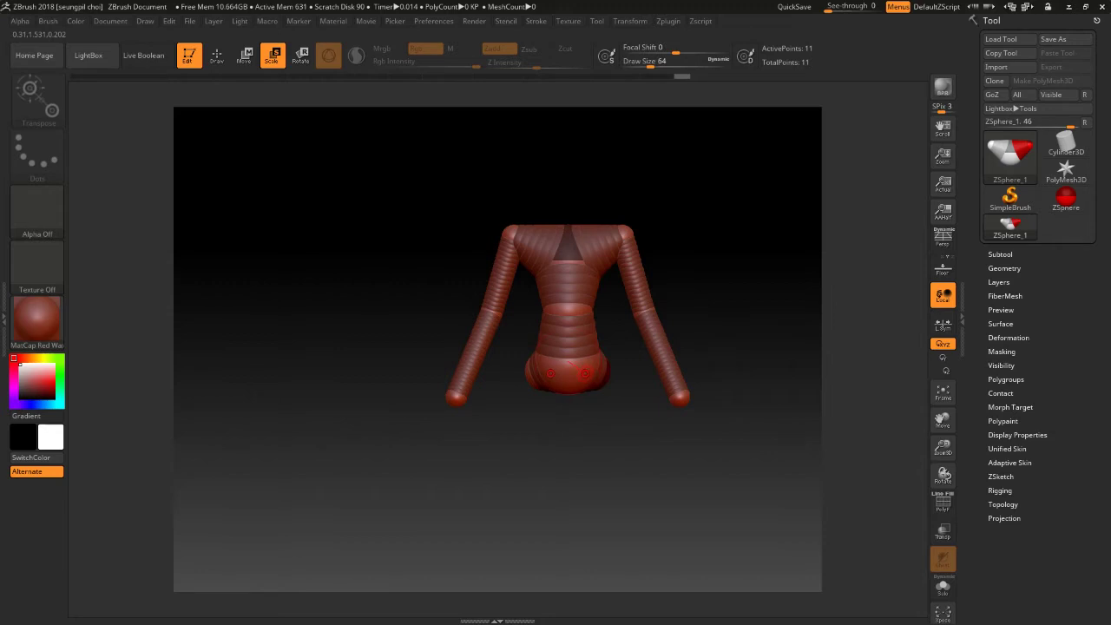
{"action": "key", "text": "q"}
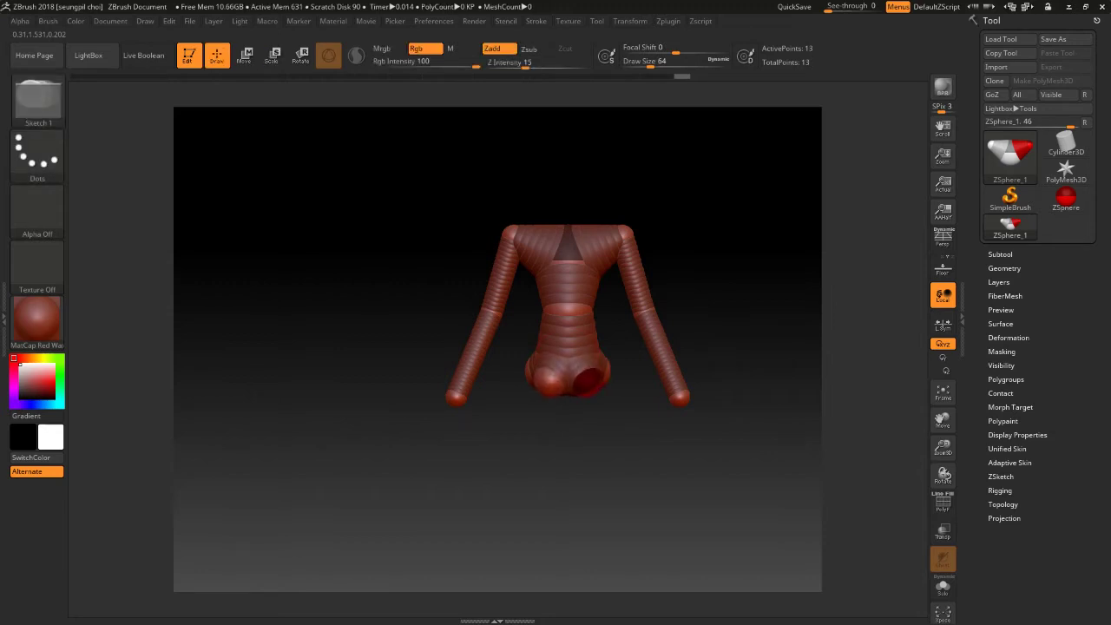
{"action": "key", "text": "w"}
{"action": "left_click_drag", "start_coordinate": [347, 477], "coordinate": [399, 478]}
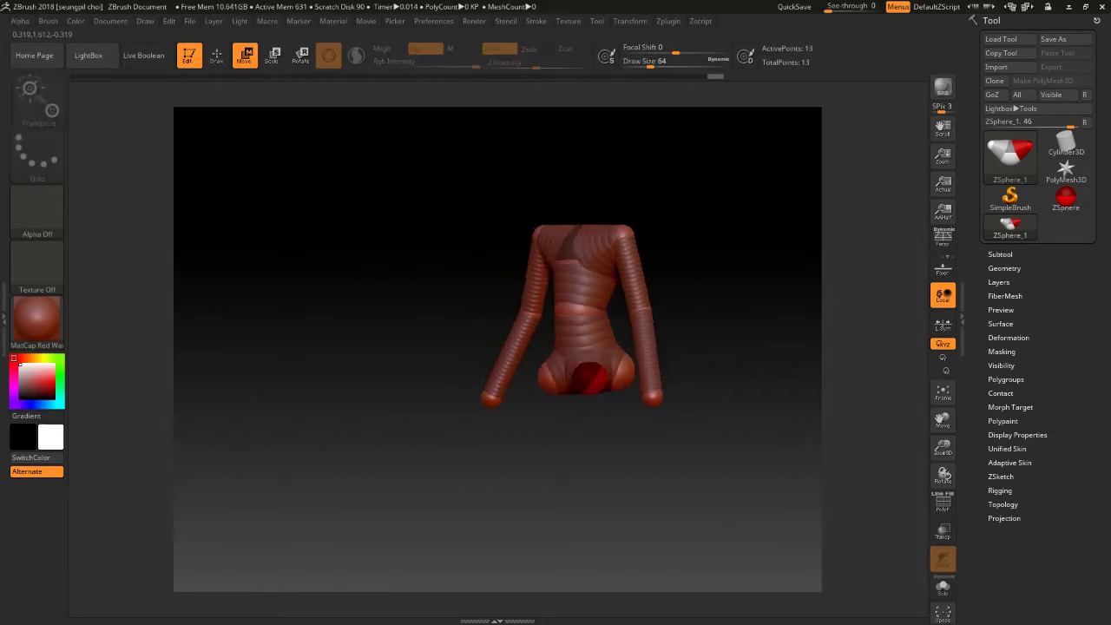
Step: Pull both legs down from the pelvis into foot spheres
{"action": "key", "text": "q"}
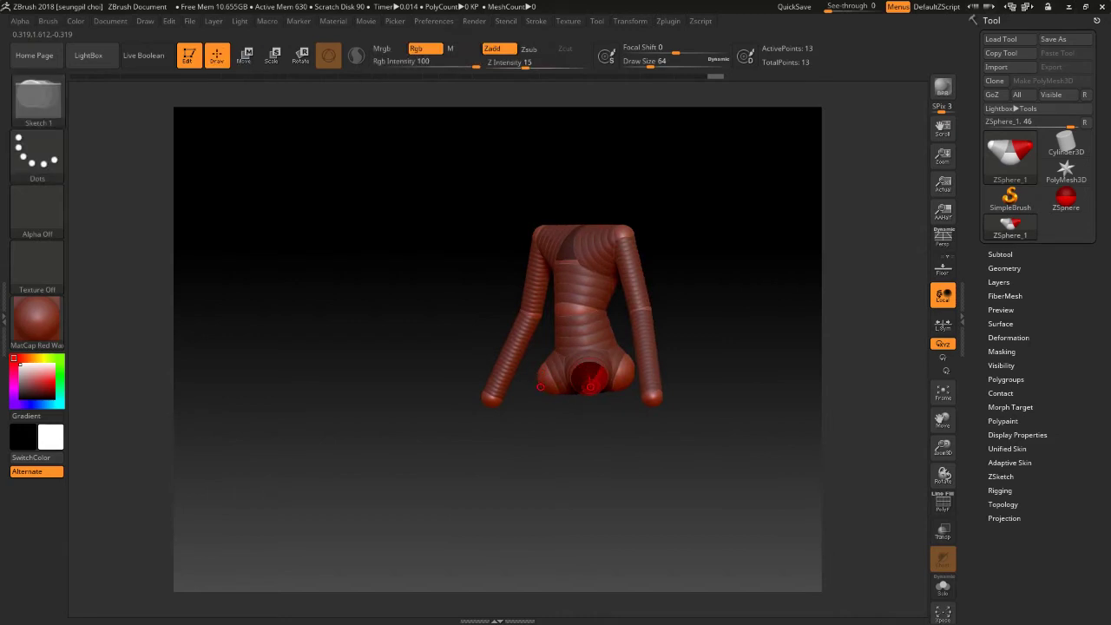
{"action": "key", "text": "w"}
{"action": "left_click_drag", "start_coordinate": [590, 391], "coordinate": [594, 507]}
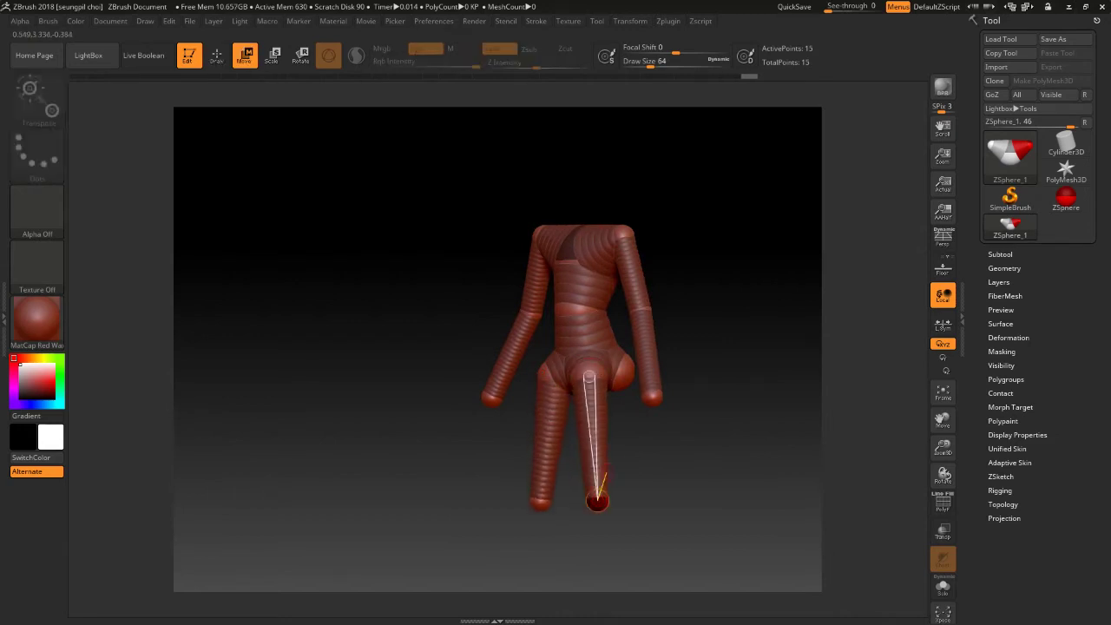
{"action": "mouse_move", "coordinate": [738, 521]}
{"action": "left_mouse_down"}
{"action": "mouse_move", "coordinate": [668, 521]}
{"action": "mouse_move", "coordinate": [590, 375]}
{"action": "mouse_move", "coordinate": [619, 405]}
{"action": "mouse_move", "coordinate": [586, 375]}
{"action": "left_mouse_up"}
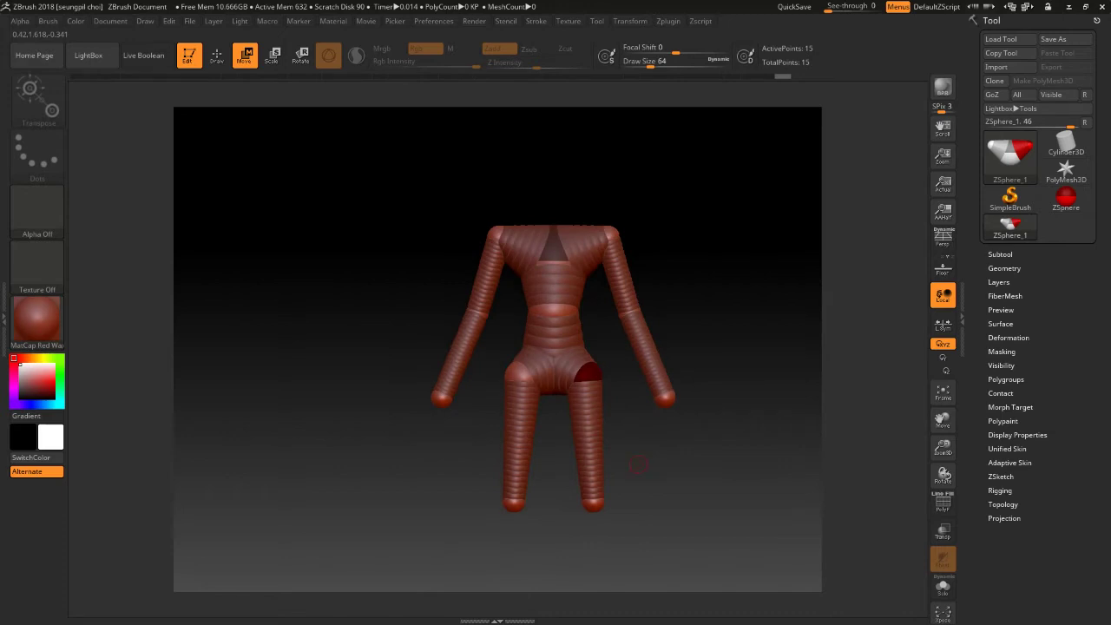
{"action": "left_click_drag", "start_coordinate": [638, 466], "coordinate": [608, 408]}
{"action": "left_click_drag", "start_coordinate": [567, 324], "coordinate": [576, 463]}
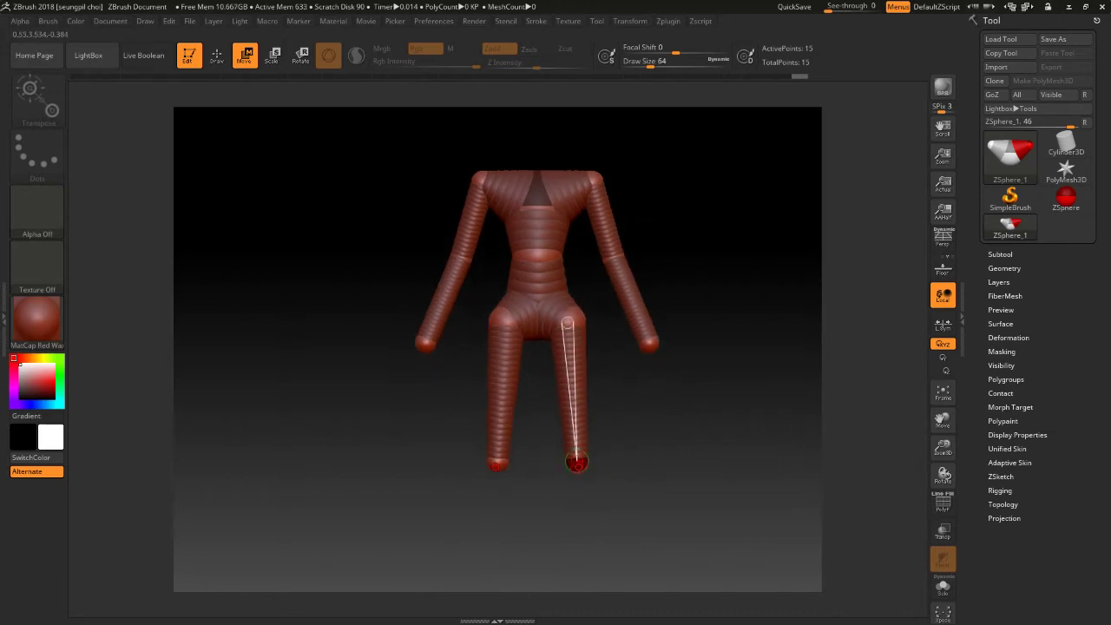
{"action": "key", "text": "e"}
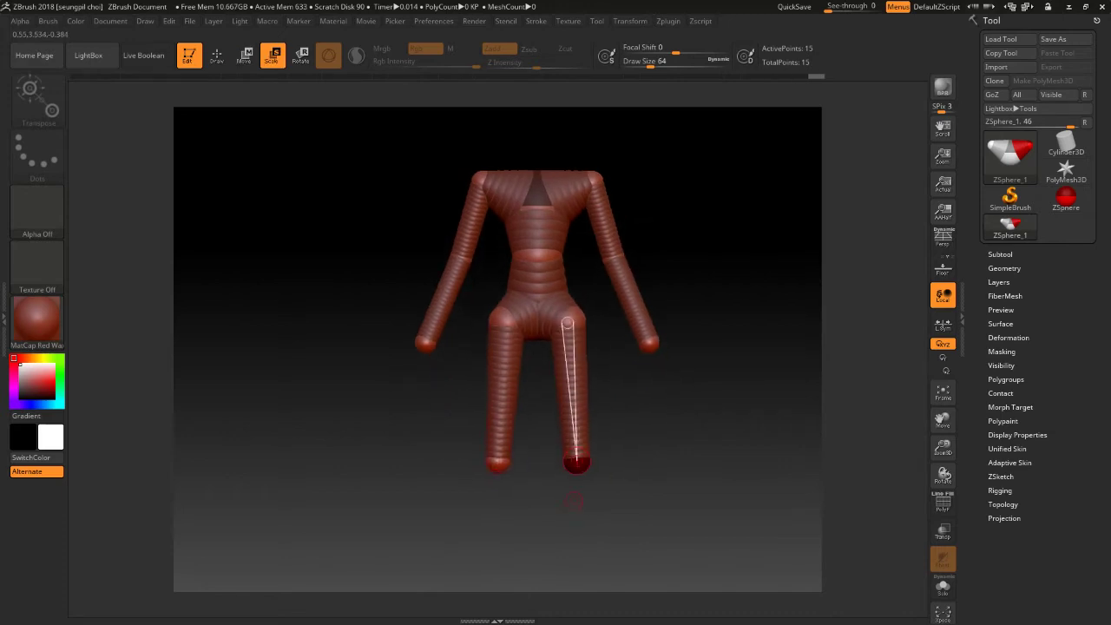
{"action": "key", "text": "w"}
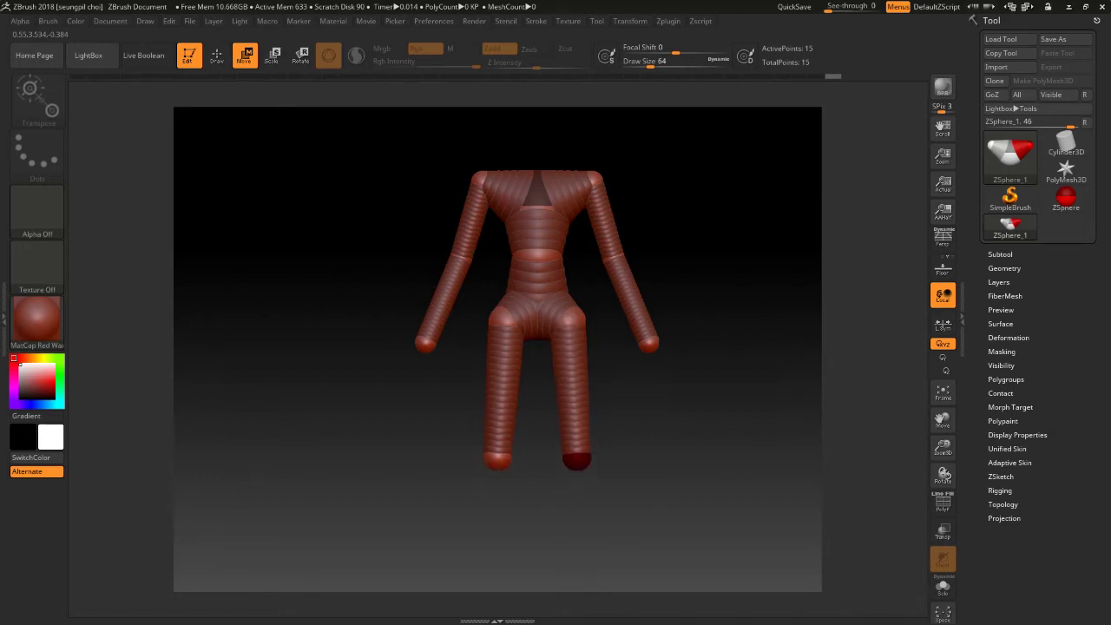
Step: Insert knee joints partway down both legs and stretch the feet lower
{"action": "key", "text": "q"}
{"action": "mouse_move", "coordinate": [711, 521]}
{"action": "left_mouse_down", "text": "alt"}
{"action": "mouse_move", "coordinate": [712, 458]}
{"action": "mouse_move", "coordinate": [712, 504]}
{"action": "left_mouse_up", "text": "alt"}
{"action": "key", "text": "w"}
{"action": "left_click_drag", "start_coordinate": [570, 428], "coordinate": [578, 484]}
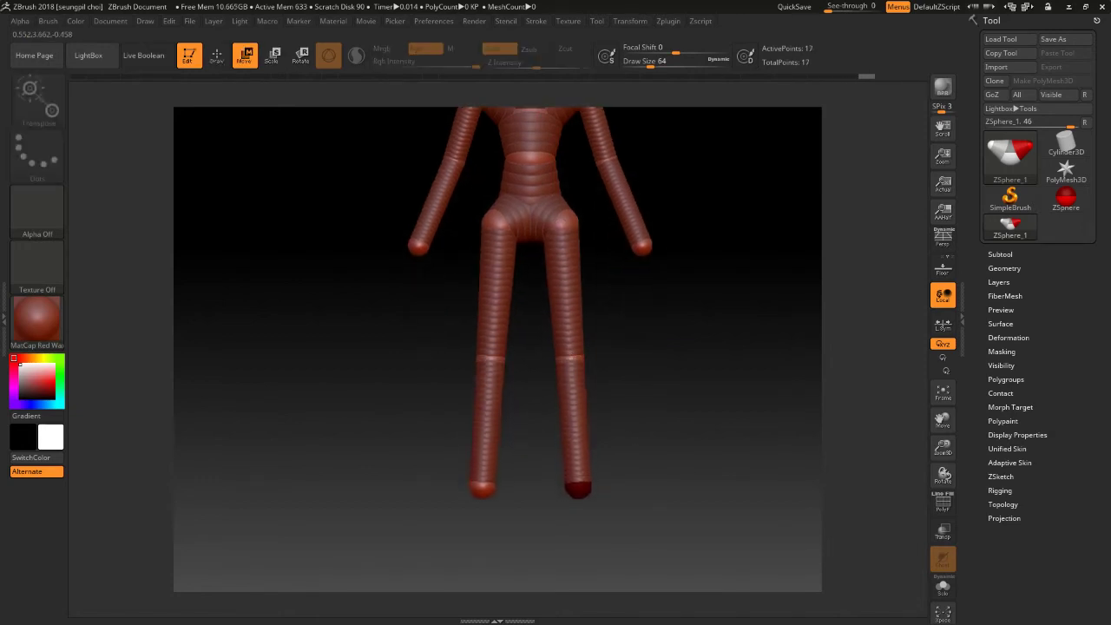
{"action": "left_click_drag", "start_coordinate": [570, 356], "coordinate": [548, 433], "text": "alt"}
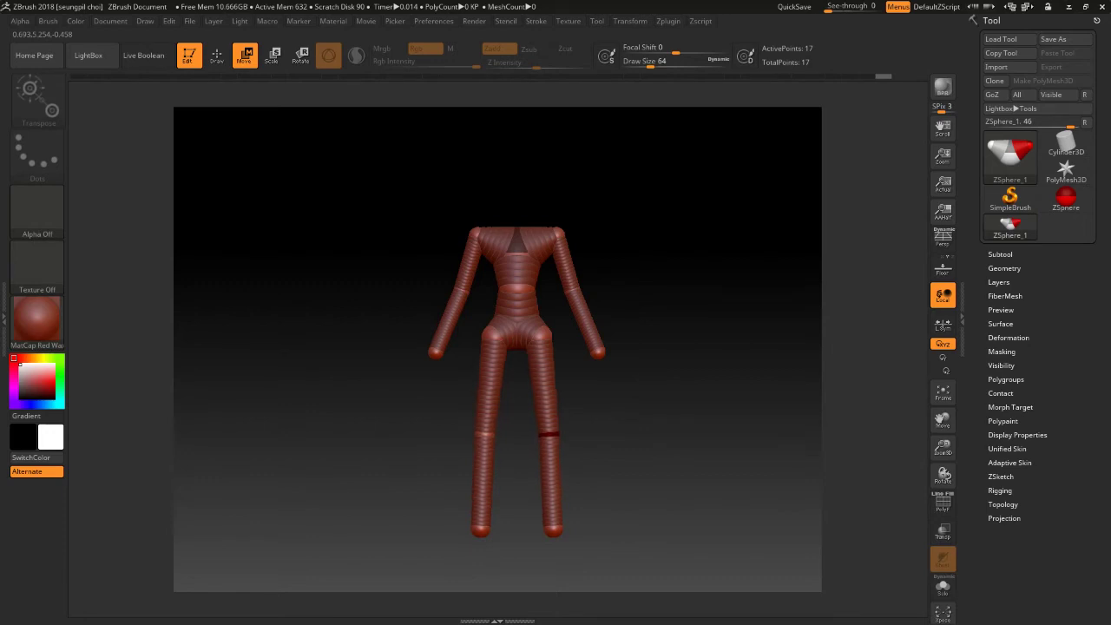
{"action": "left_click_drag", "start_coordinate": [545, 434], "coordinate": [548, 435]}
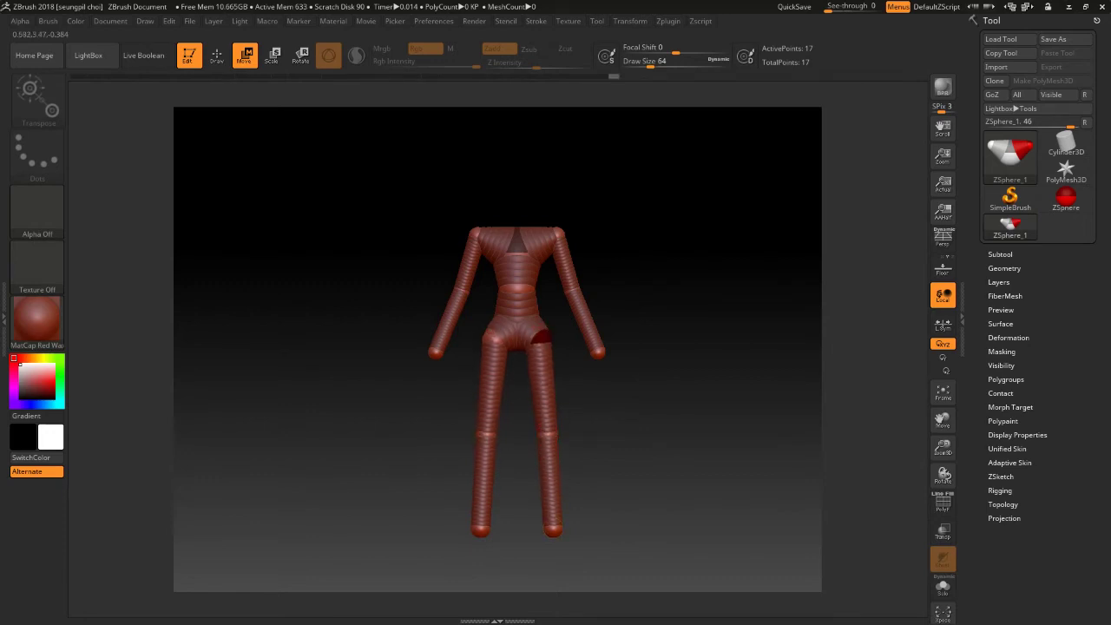
Step: Move the feet outward to straighten the lower legs
{"action": "mouse_move", "coordinate": [677, 365]}
{"action": "left_mouse_down"}
{"action": "mouse_move", "coordinate": [764, 347]}
{"action": "mouse_move", "coordinate": [660, 350]}
{"action": "mouse_move", "coordinate": [694, 350]}
{"action": "mouse_move", "coordinate": [542, 395]}
{"action": "left_mouse_up"}
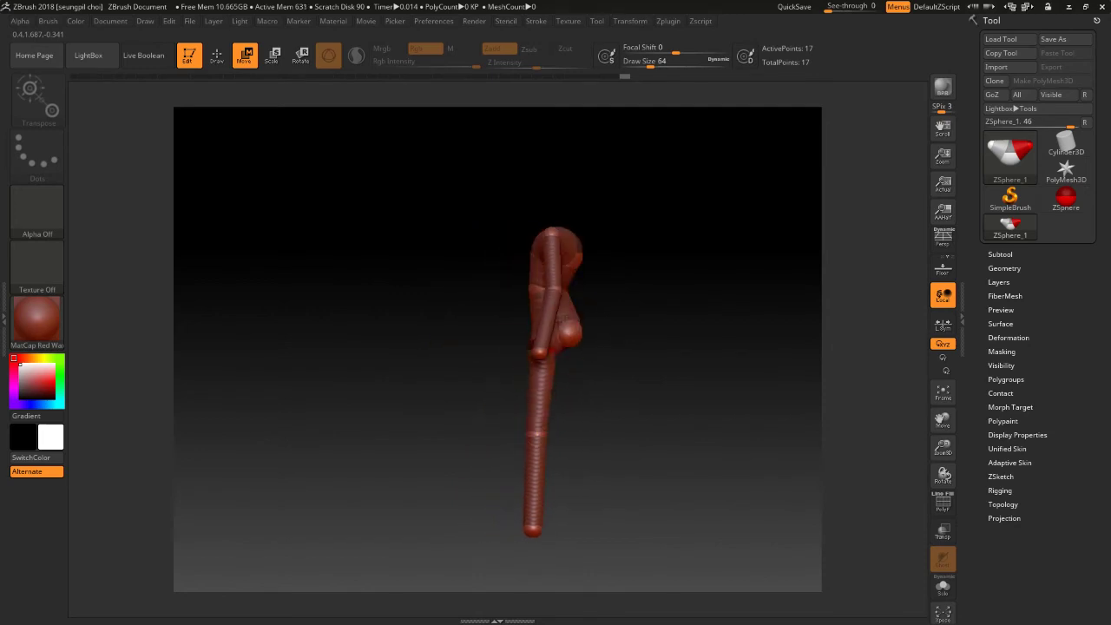
{"action": "left_click_drag", "start_coordinate": [599, 416], "coordinate": [630, 424]}
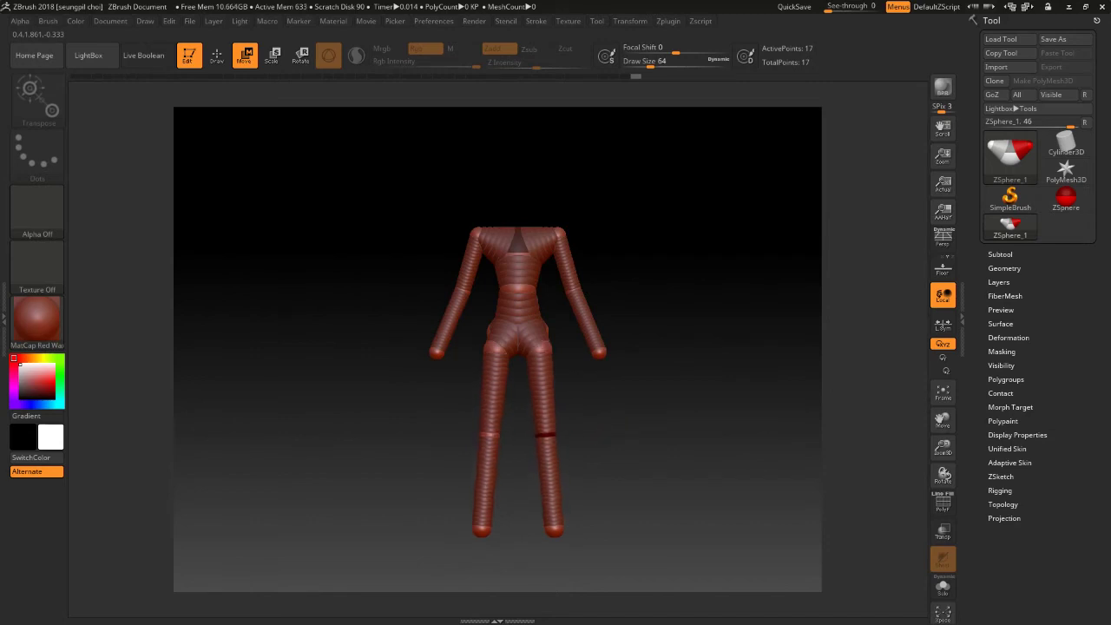
{"action": "mouse_move", "coordinate": [553, 526]}
{"action": "left_mouse_down"}
{"action": "mouse_move", "coordinate": [564, 502]}
{"action": "mouse_move", "coordinate": [556, 521]}
{"action": "left_mouse_up"}
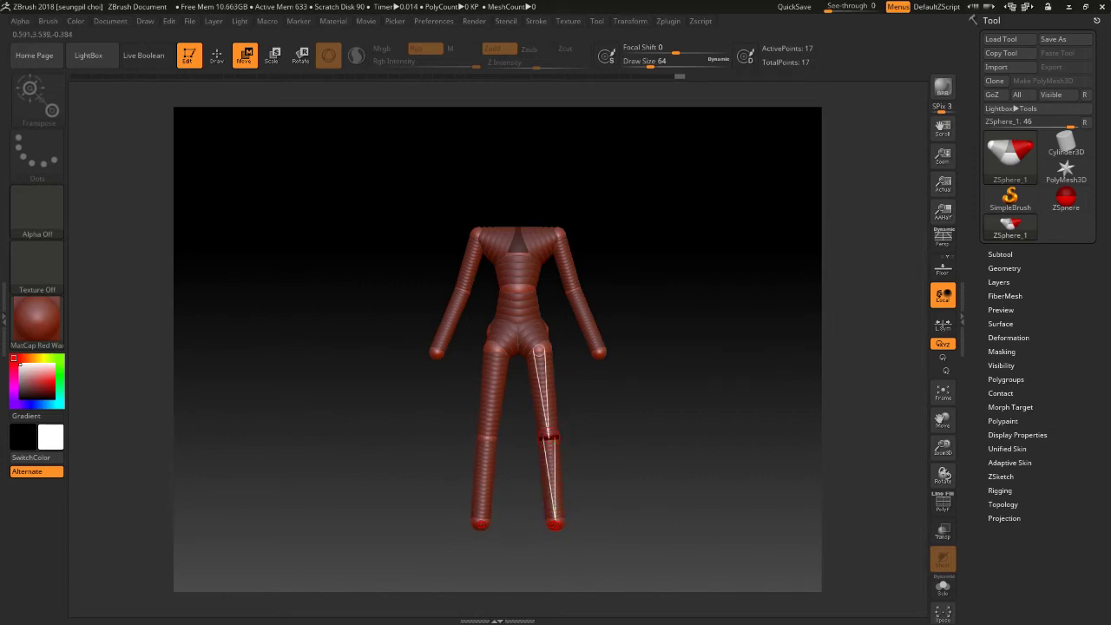
{"action": "mouse_move", "coordinate": [566, 281]}
{"action": "left_mouse_down", "text": "alt"}
{"action": "mouse_move", "coordinate": [540, 371]}
{"action": "mouse_move", "coordinate": [581, 430]}
{"action": "left_mouse_up", "text": "alt"}
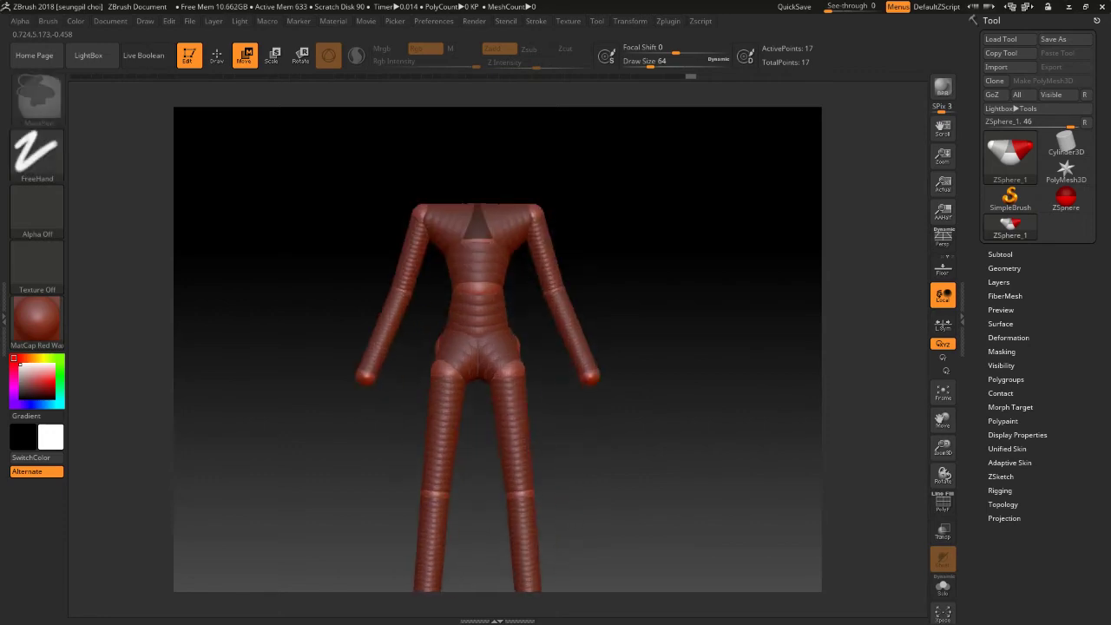
Step: Draw a neck ZSphere on top of the chest
{"action": "left_click_drag", "start_coordinate": [565, 310], "coordinate": [616, 303], "text": "alt"}
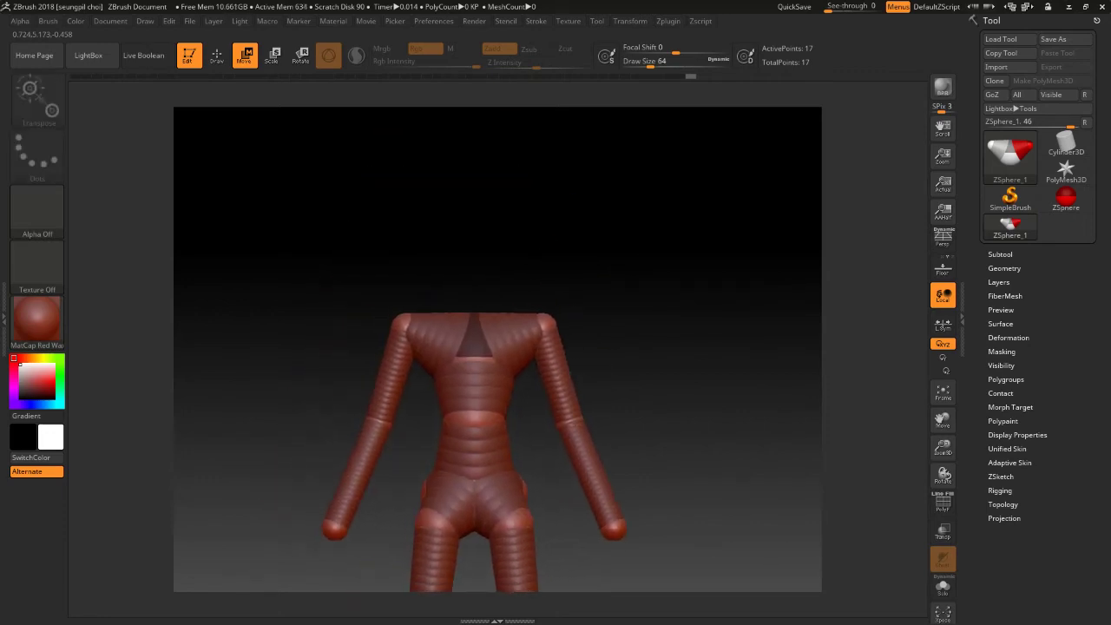
{"action": "key", "text": "q"}
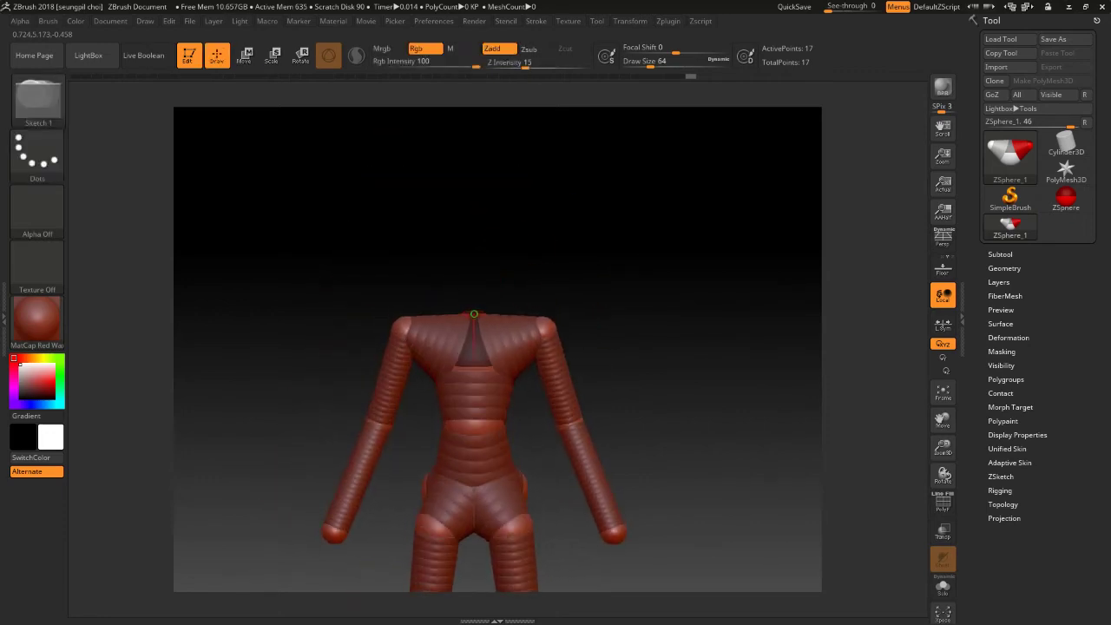
{"action": "mouse_move", "coordinate": [474, 314]}
{"action": "left_mouse_down"}
{"action": "mouse_move", "coordinate": [485, 287]}
{"action": "mouse_move", "coordinate": [473, 312]}
{"action": "mouse_move", "coordinate": [468, 266]}
{"action": "left_mouse_up"}
{"action": "key", "text": "w"}
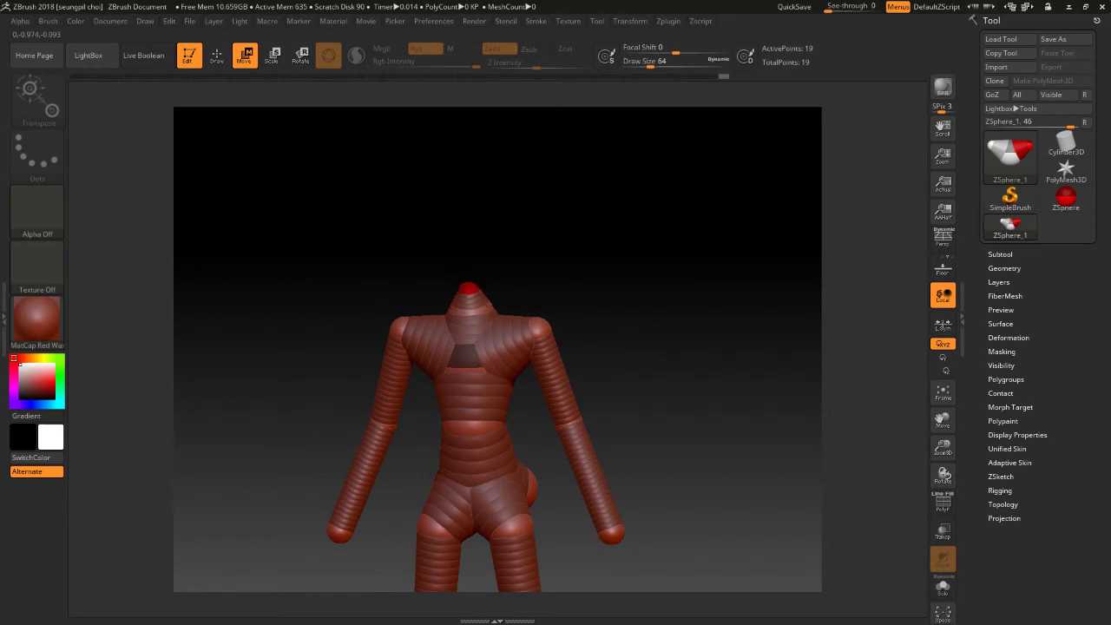
Step: Pull the head sphere up to stretch the neck, undoing an extra sphere added on the head
{"action": "key", "text": "q"}
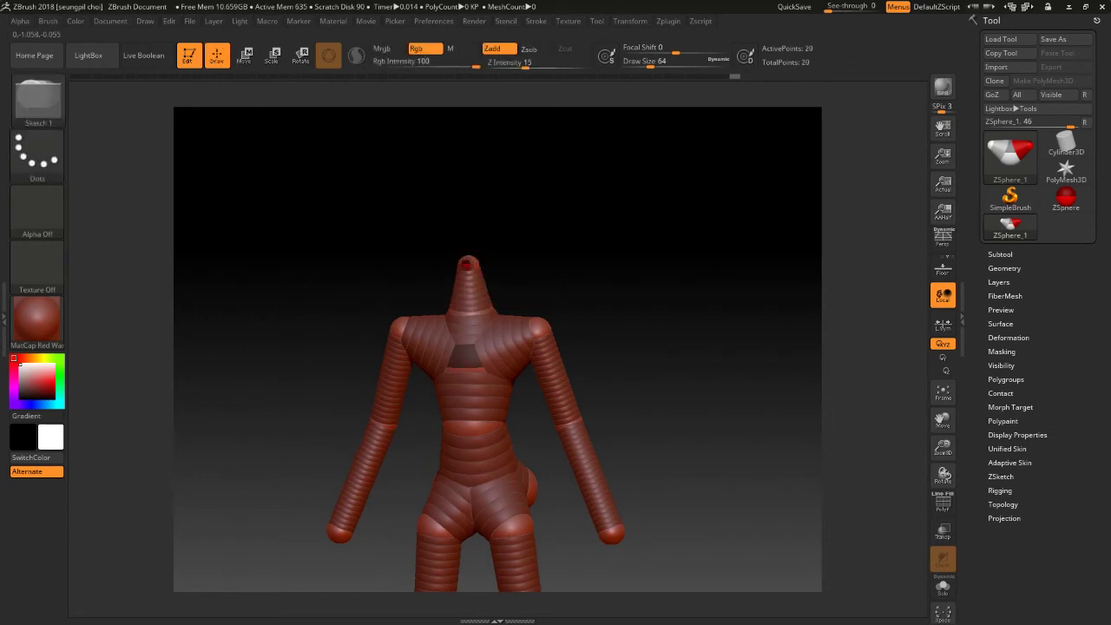
{"action": "left_click_drag", "start_coordinate": [738, 391], "coordinate": [608, 394]}
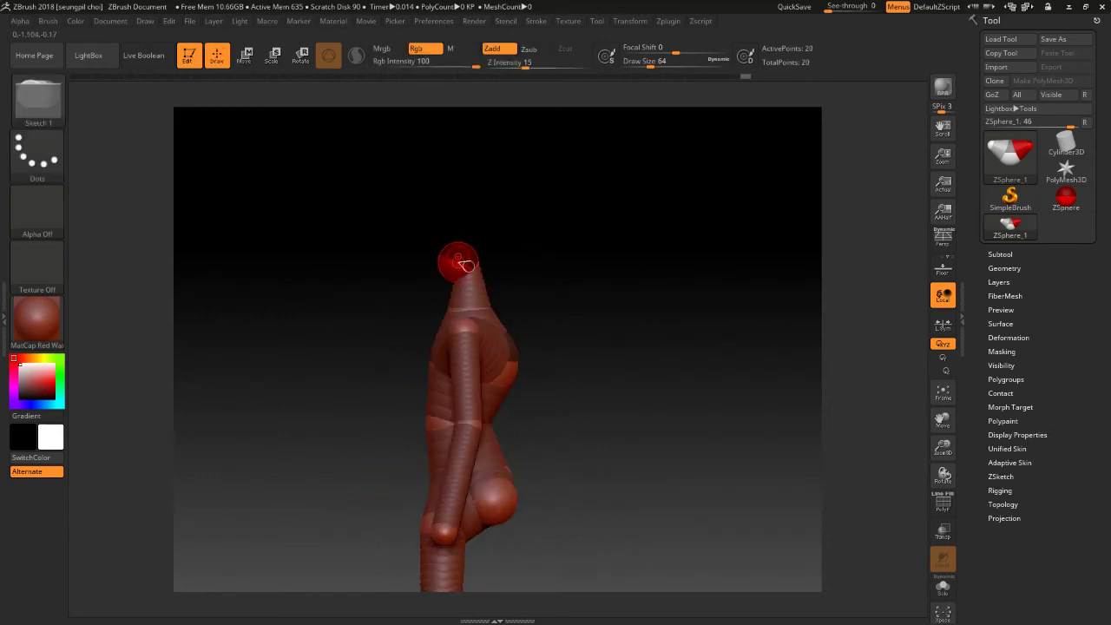
{"action": "key", "text": "w"}
{"action": "left_click_drag", "start_coordinate": [466, 265], "coordinate": [460, 243]}
{"action": "key", "text": "e"}
{"action": "left_click_drag", "start_coordinate": [608, 395], "coordinate": [694, 395], "text": "shift"}
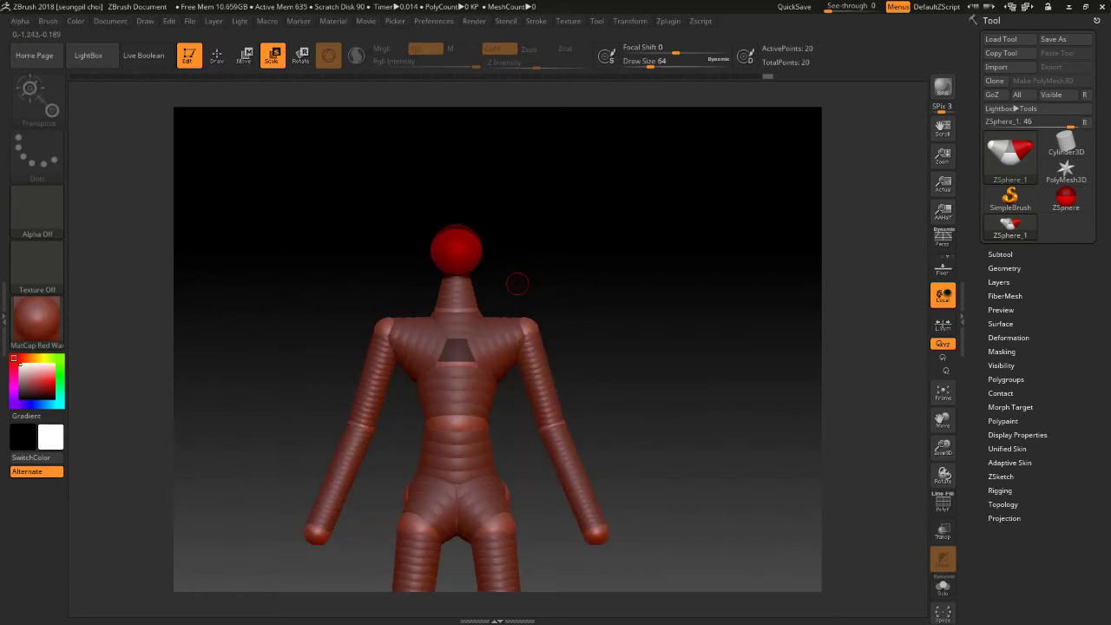
{"action": "key", "text": "q"}
{"action": "left_click", "coordinate": [455, 251]}
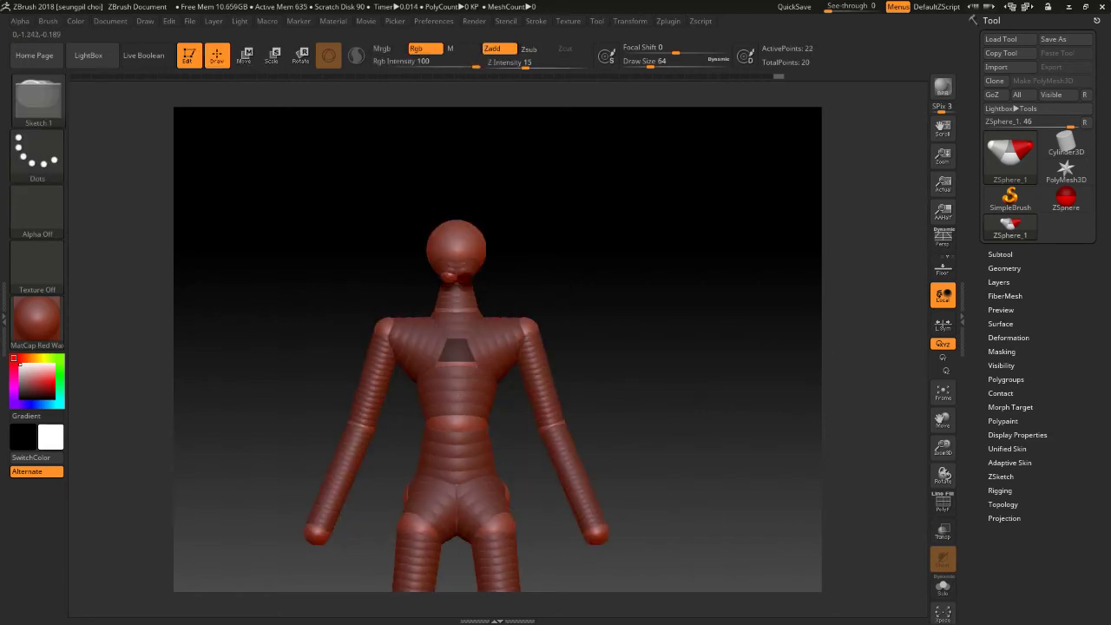
{"action": "key", "text": "ctrl+z"}
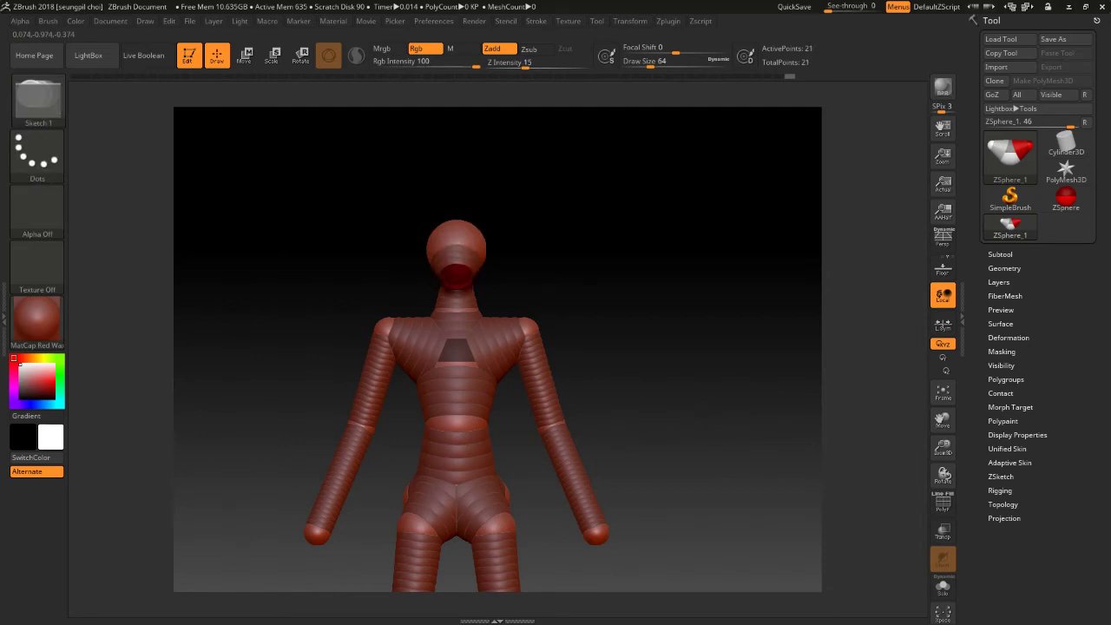
Step: Orbit around the armature to inspect it, trying a shoulder resize and undoing it
{"action": "key", "text": "w"}
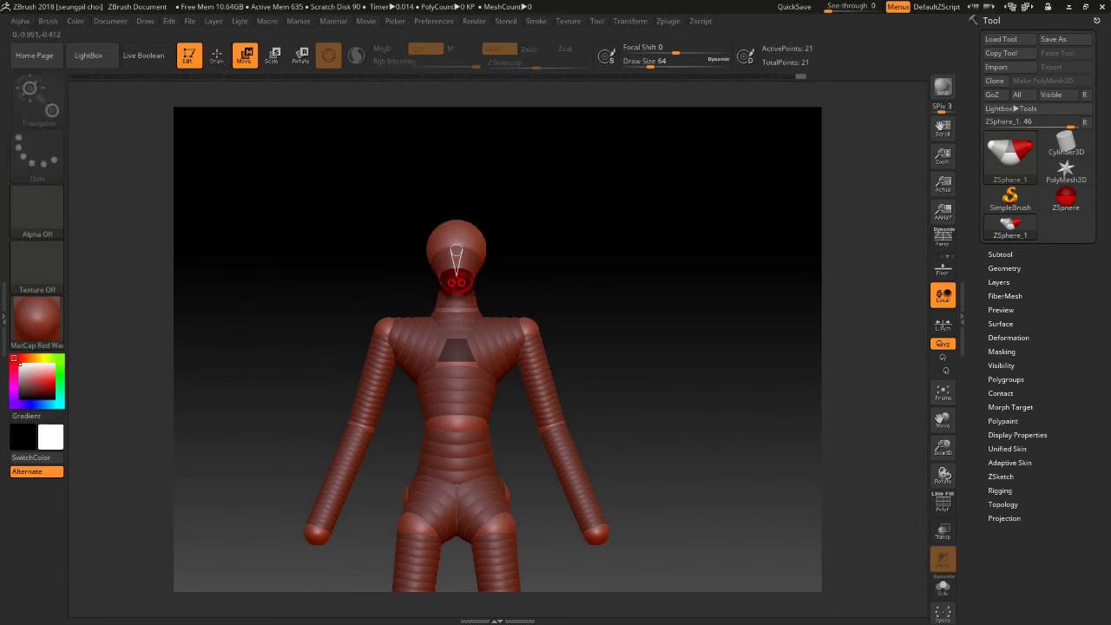
{"action": "left_click_drag", "start_coordinate": [456, 252], "coordinate": [716, 256]}
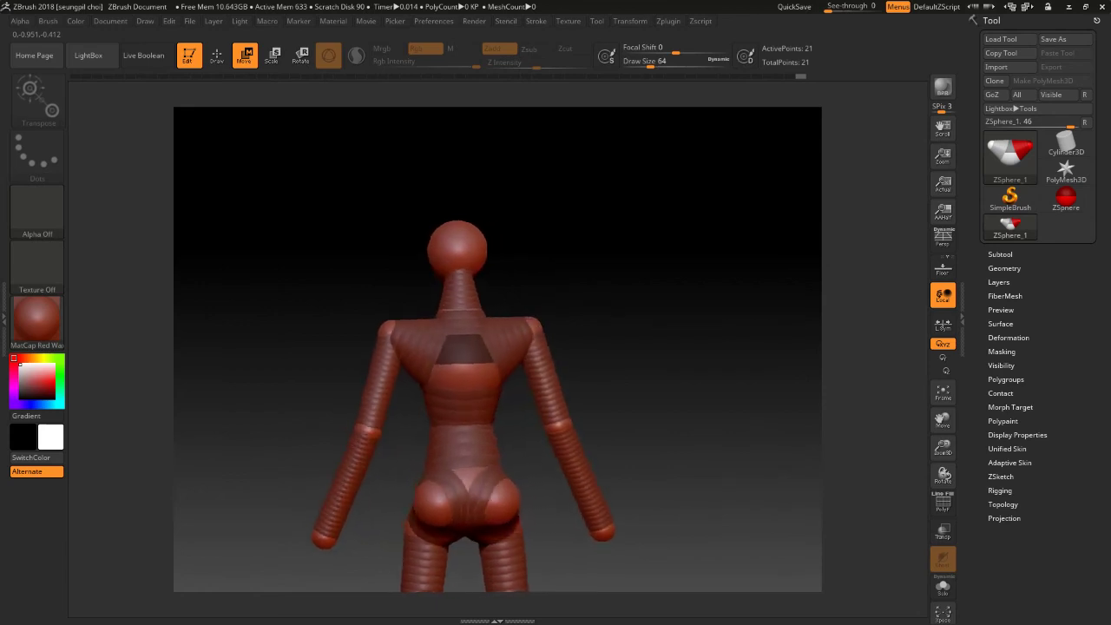
{"action": "left_click_drag", "start_coordinate": [550, 268], "coordinate": [611, 249]}
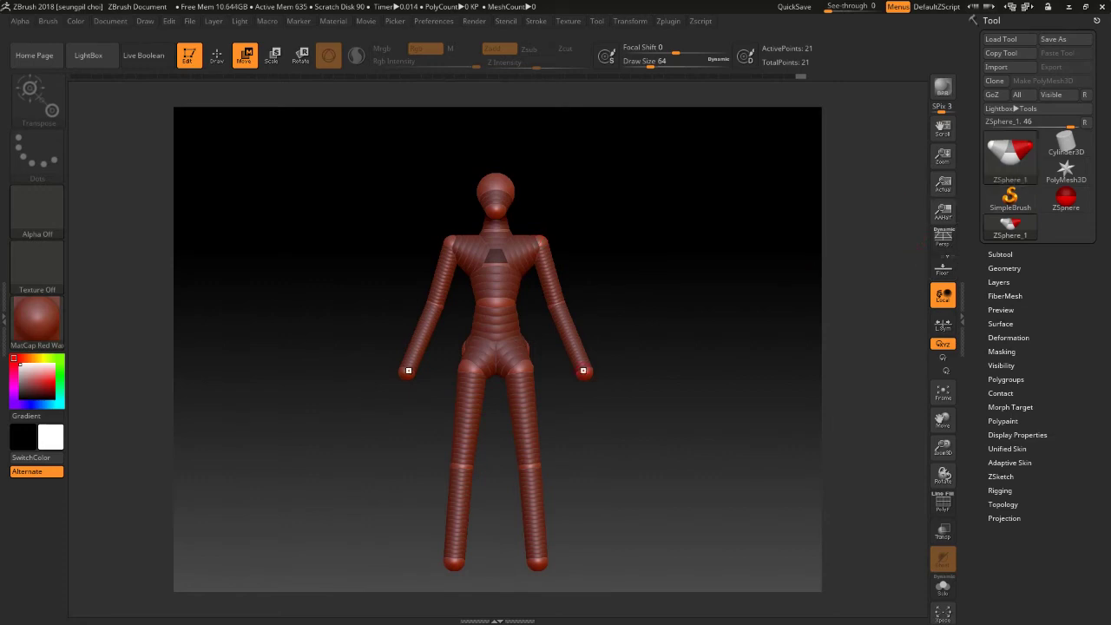
{"action": "mouse_move", "coordinate": [572, 365]}
{"action": "left_mouse_down"}
{"action": "mouse_move", "coordinate": [593, 348]}
{"action": "mouse_move", "coordinate": [521, 351]}
{"action": "left_mouse_up"}
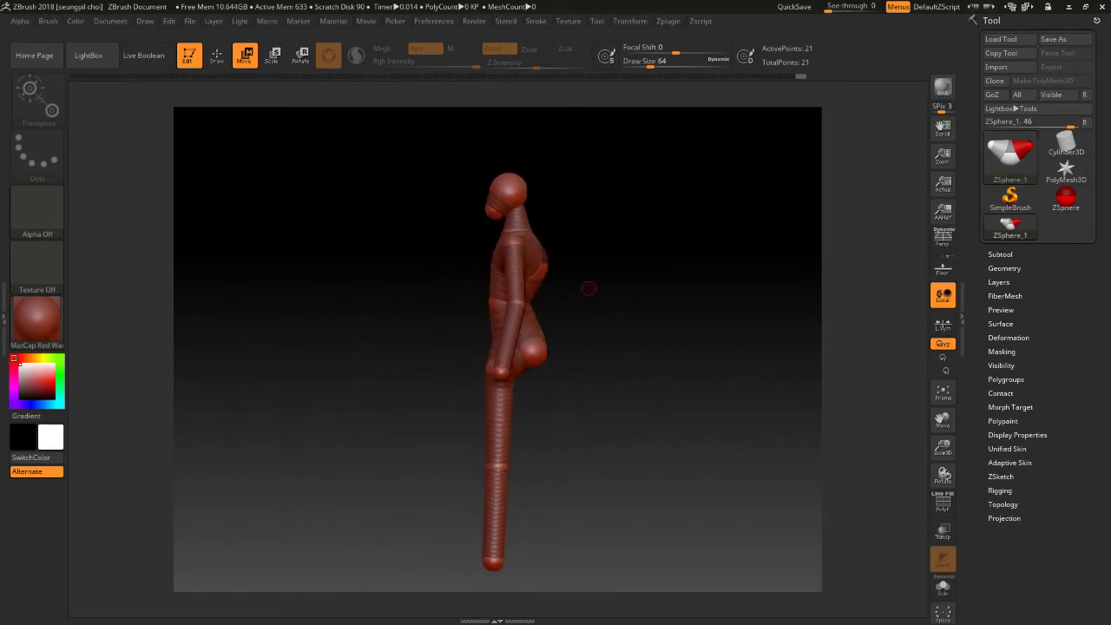
{"action": "left_click_drag", "start_coordinate": [588, 288], "coordinate": [660, 288]}
{"action": "key", "text": "e"}
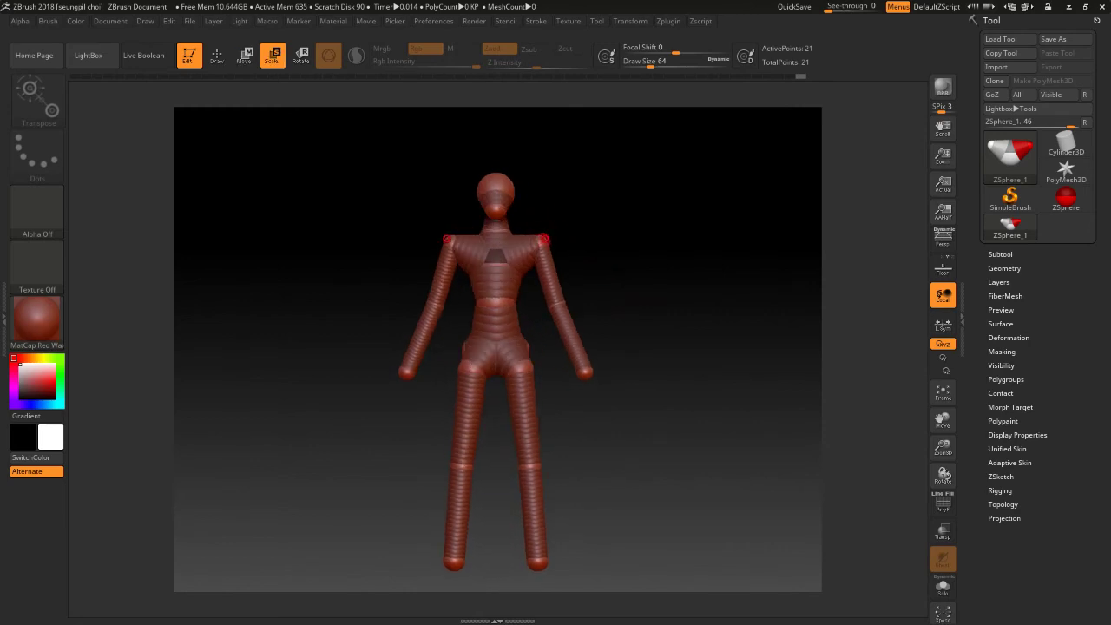
{"action": "left_click_drag", "start_coordinate": [540, 239], "coordinate": [560, 308]}
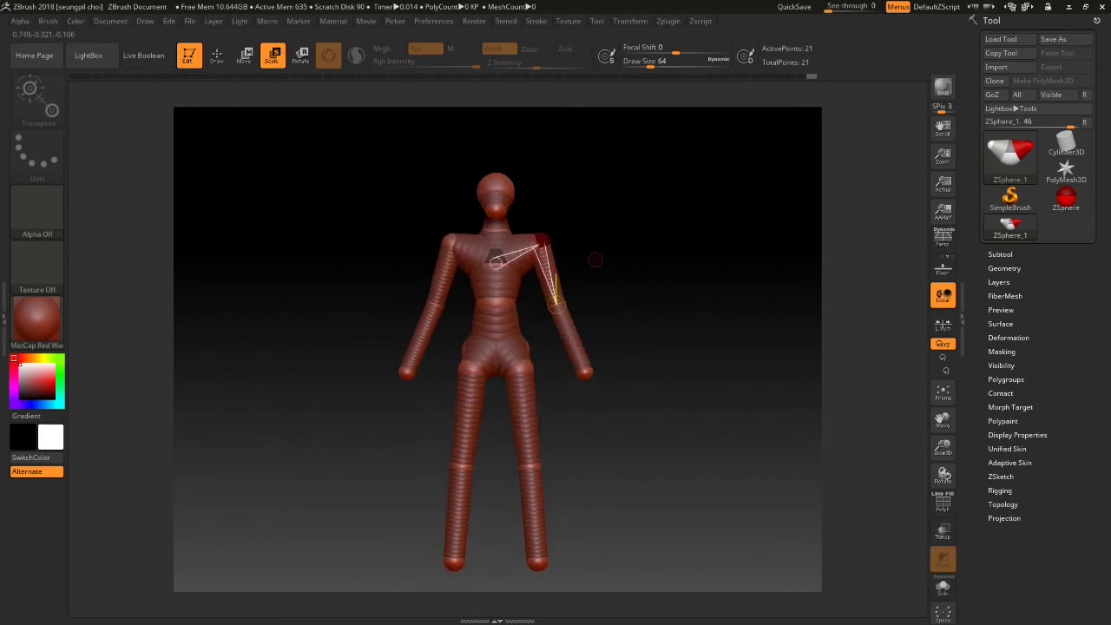
{"action": "key", "text": "ctrl+z"}
{"action": "key", "text": "ctrl+z"}
{"action": "key", "text": "ctrl+z"}
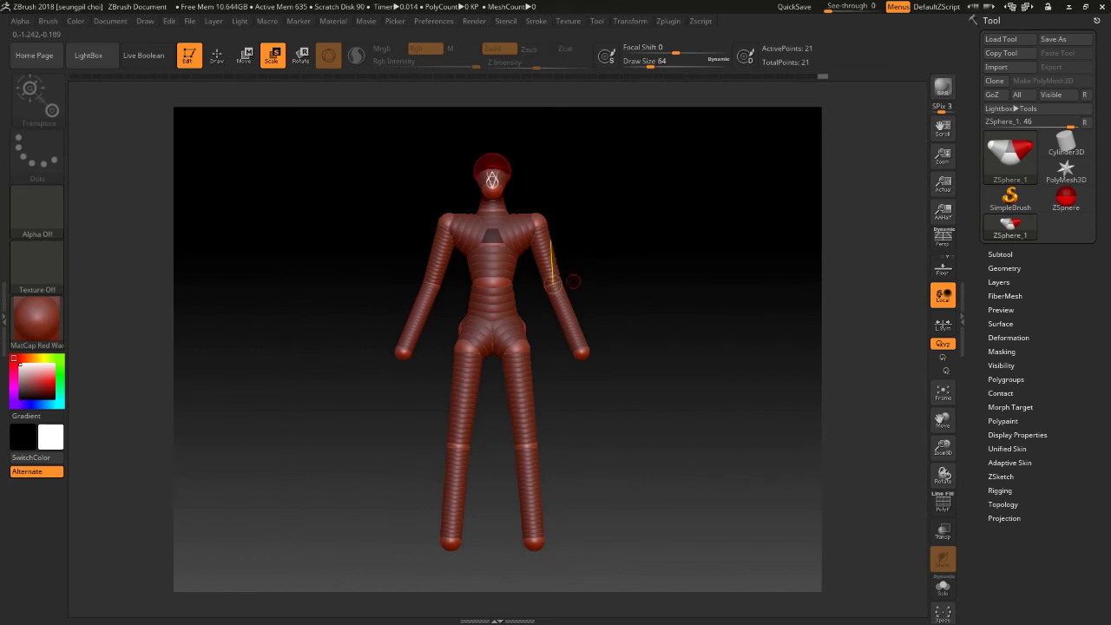
{"action": "left_click_drag", "start_coordinate": [573, 281], "coordinate": [574, 284]}
Step: Nudge the right knee and pull the right foot sphere slightly outward
{"action": "key", "text": "w"}
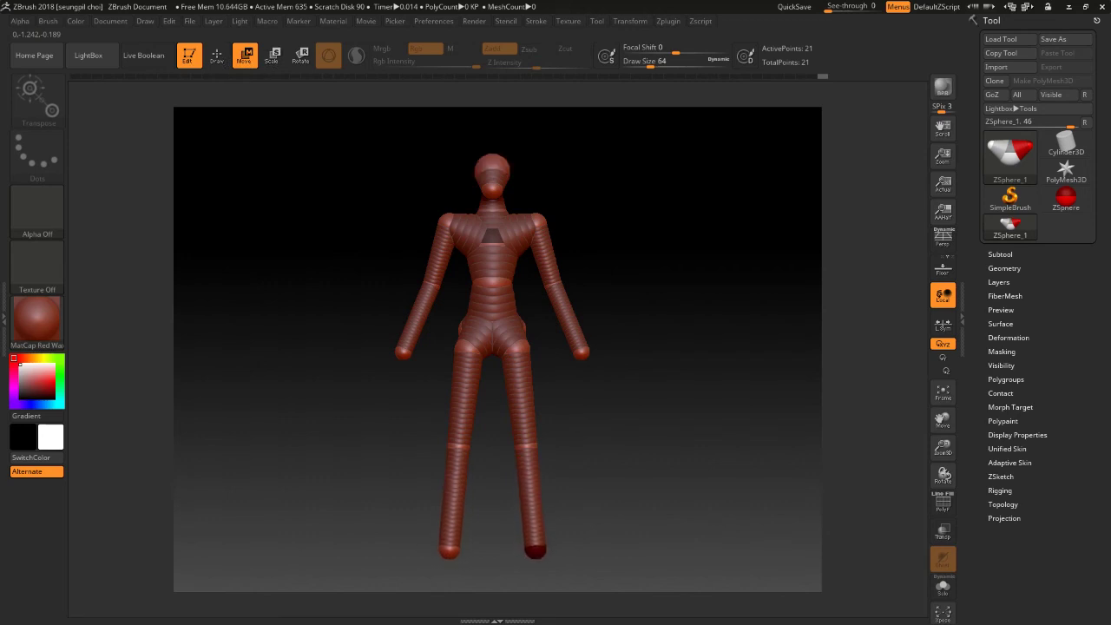
{"action": "left_click_drag", "start_coordinate": [527, 446], "coordinate": [526, 449]}
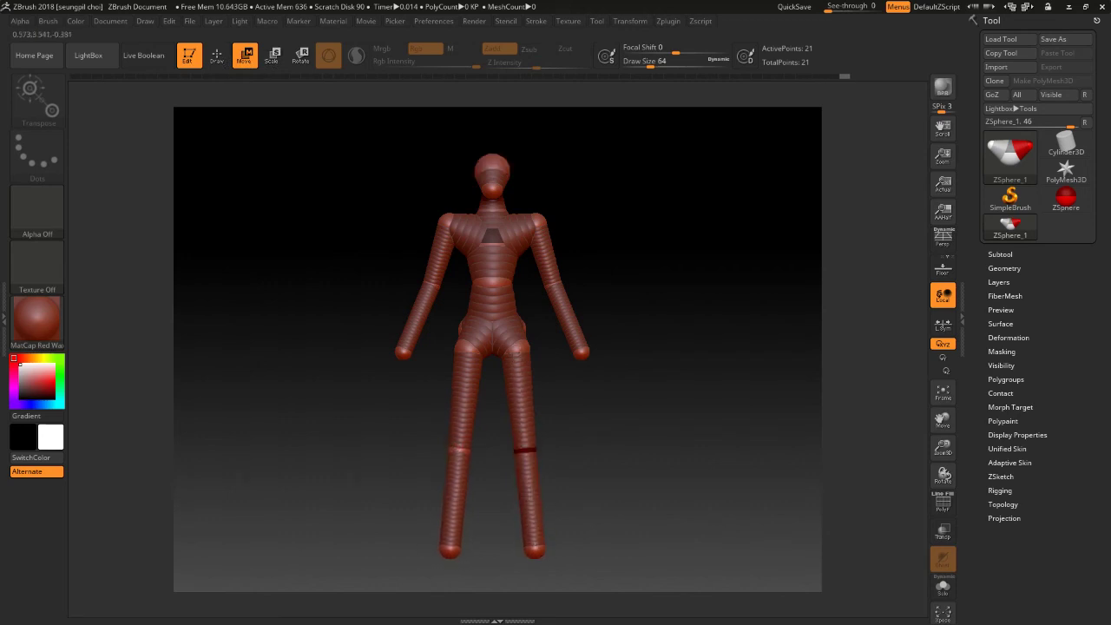
{"action": "left_click_drag", "start_coordinate": [660, 347], "coordinate": [747, 347]}
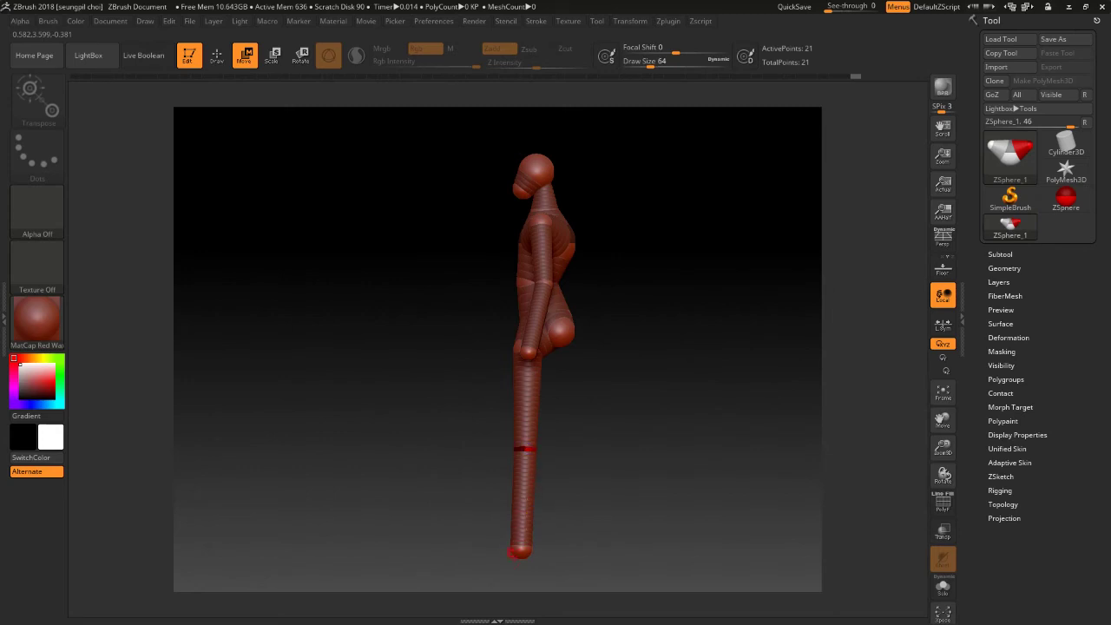
{"action": "left_click_drag", "start_coordinate": [520, 552], "coordinate": [532, 548]}
{"action": "left_click_drag", "start_coordinate": [695, 347], "coordinate": [607, 347], "text": "shift"}
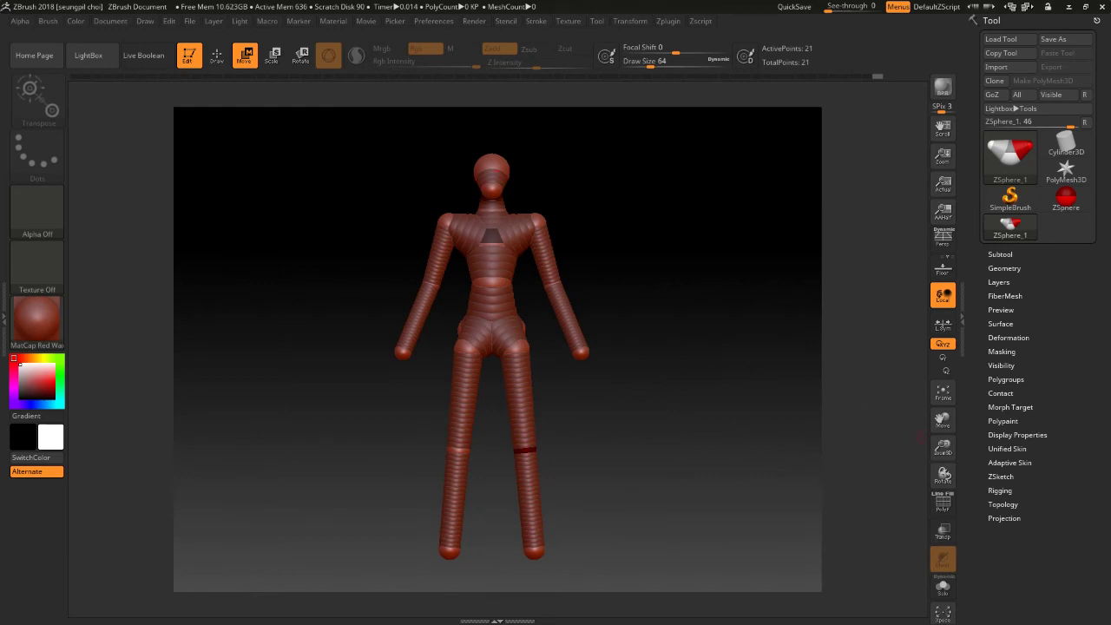
Step: Expand Tool > ZSketch and turn EditSketch on
{"action": "left_click", "coordinate": [1000, 477]}
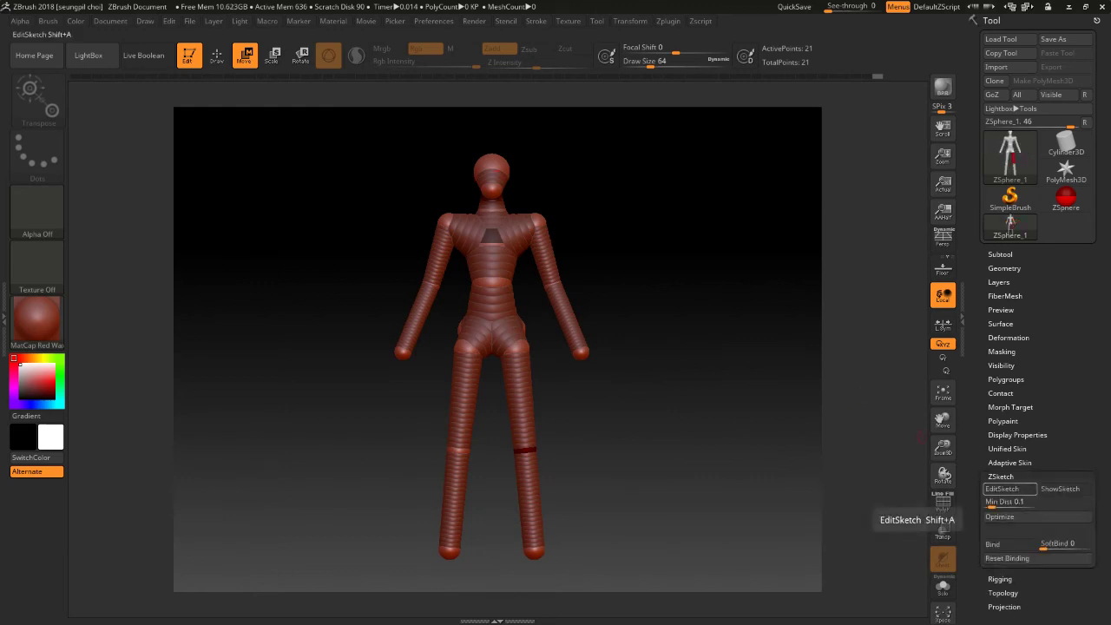
{"action": "left_click", "coordinate": [1002, 489]}
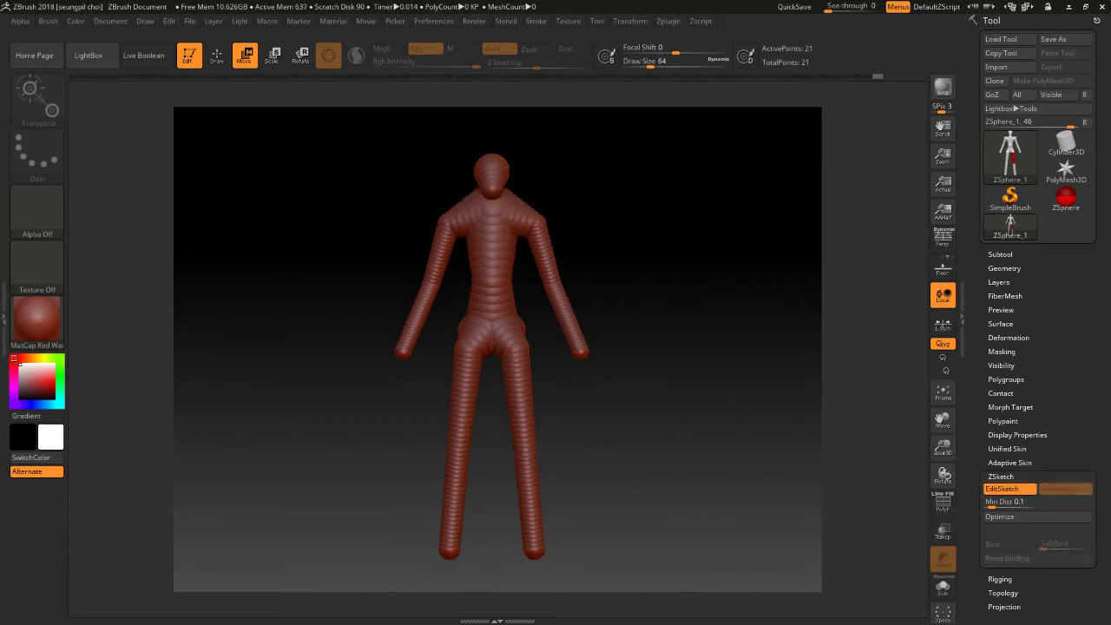
{"action": "key", "text": "shift+a"}
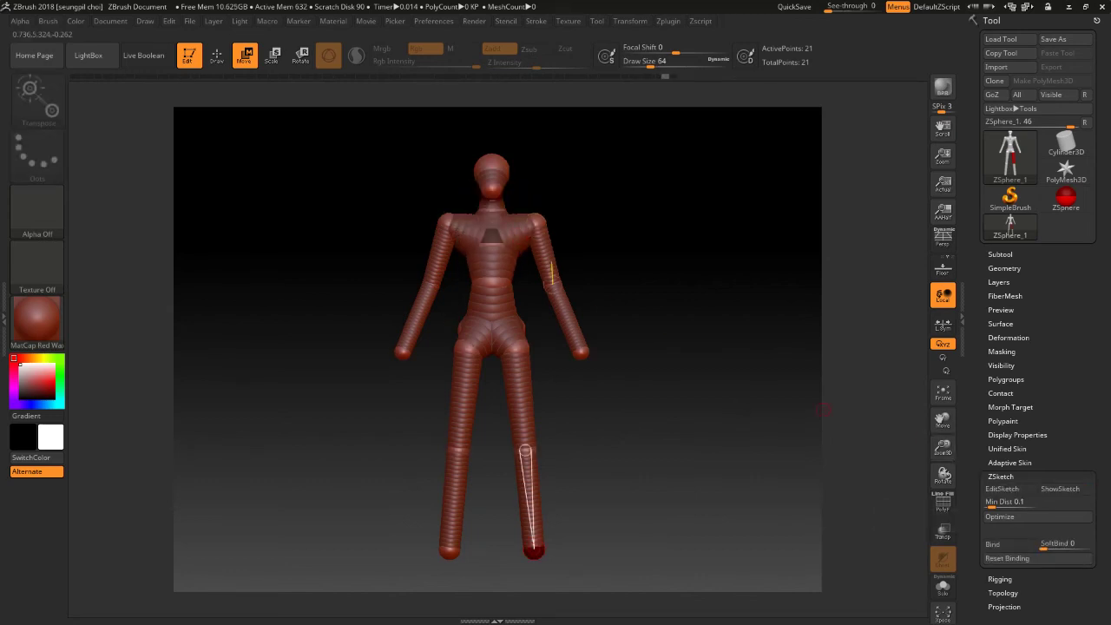
{"action": "left_click", "coordinate": [1003, 489]}
Step: Sketch strokes across the chest, shoulders, upper arms, forearm and back
{"action": "key", "text": "q"}
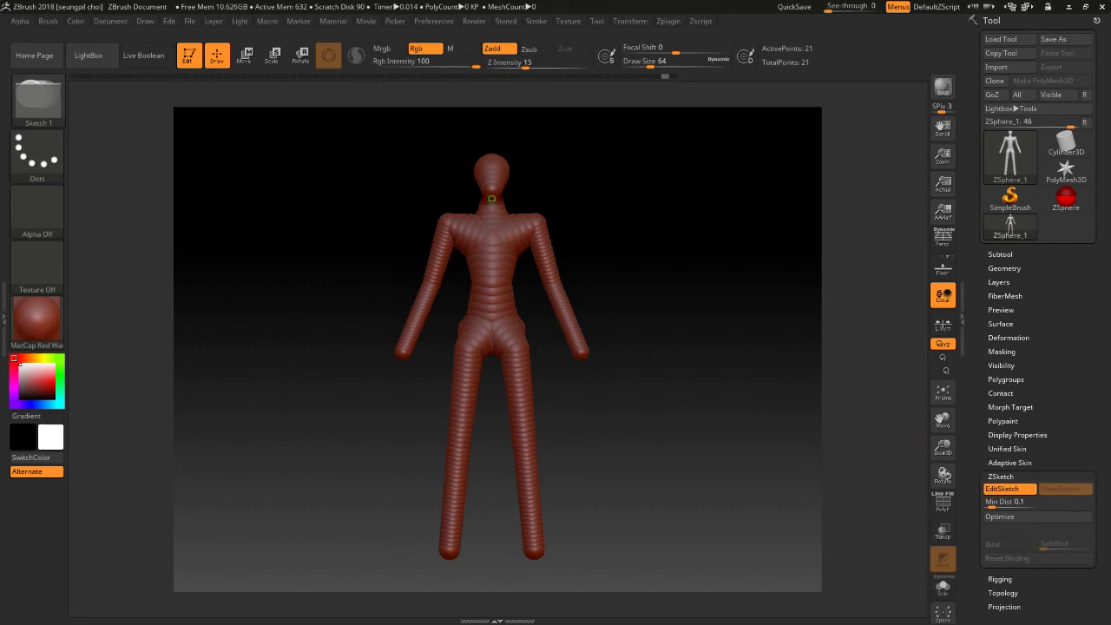
{"action": "mouse_move", "coordinate": [513, 247]}
{"action": "left_mouse_down"}
{"action": "mouse_move", "coordinate": [486, 257]}
{"action": "mouse_move", "coordinate": [538, 235]}
{"action": "mouse_move", "coordinate": [566, 244]}
{"action": "mouse_move", "coordinate": [549, 286]}
{"action": "left_mouse_up"}
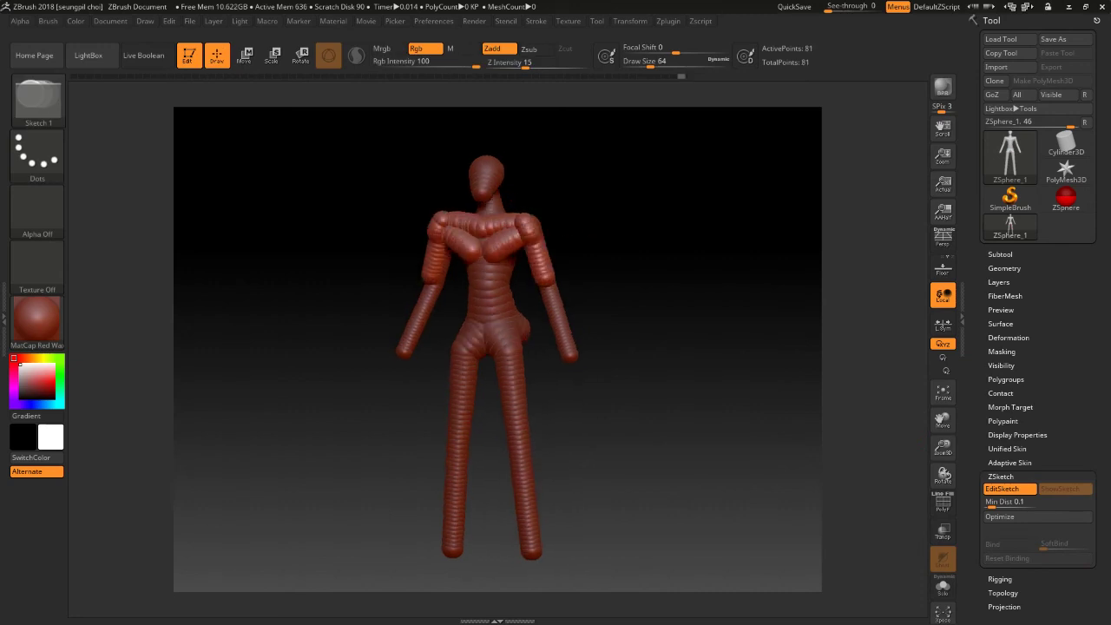
{"action": "left_click_drag", "start_coordinate": [530, 216], "coordinate": [565, 308]}
{"action": "mouse_move", "coordinate": [607, 347]}
{"action": "left_mouse_down"}
{"action": "mouse_move", "coordinate": [556, 248]}
{"action": "mouse_move", "coordinate": [560, 356]}
{"action": "left_mouse_up"}
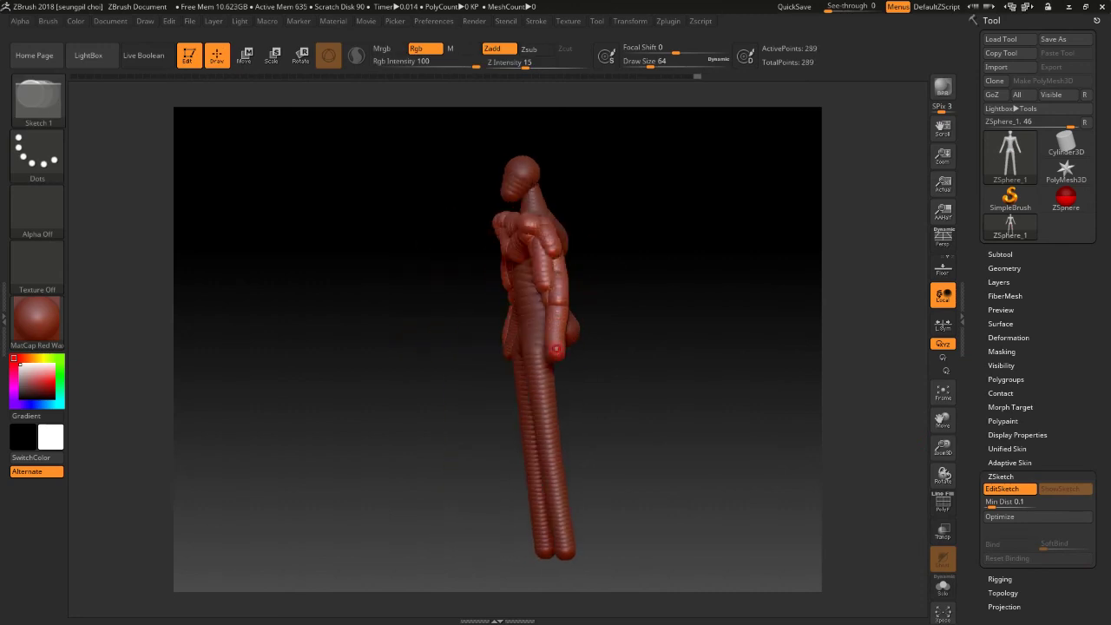
{"action": "left_click_drag", "start_coordinate": [711, 347], "coordinate": [798, 347]}
{"action": "left_click_drag", "start_coordinate": [625, 228], "coordinate": [642, 286]}
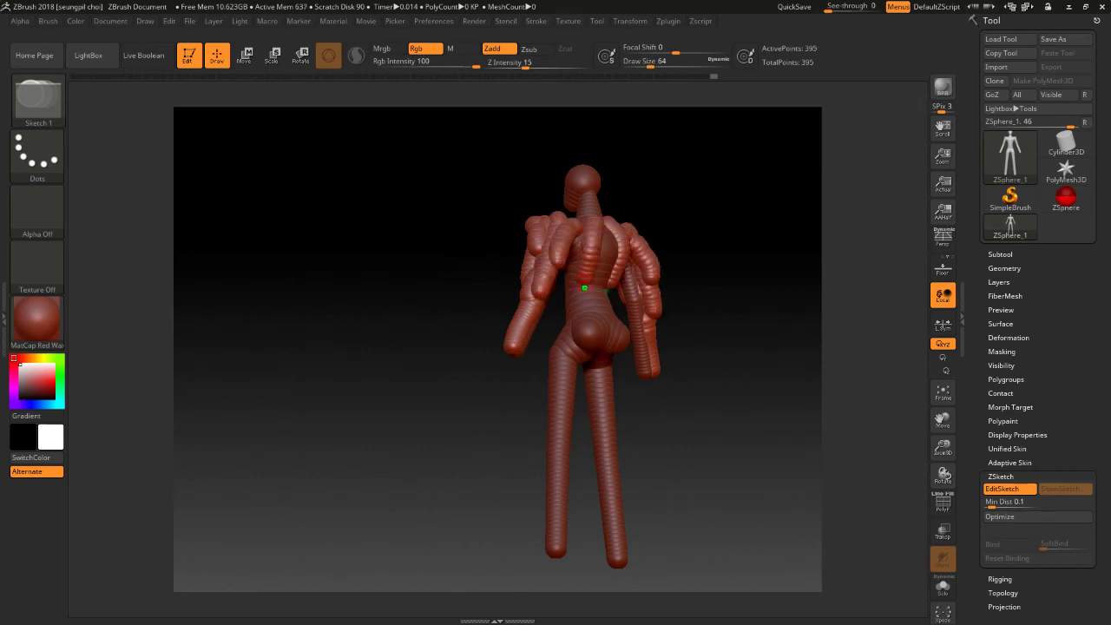
{"action": "left_click_drag", "start_coordinate": [685, 232], "coordinate": [596, 324]}
Step: Undo the sketch strokes with Ctrl+Z
{"action": "key", "text": "ctrl+z"}
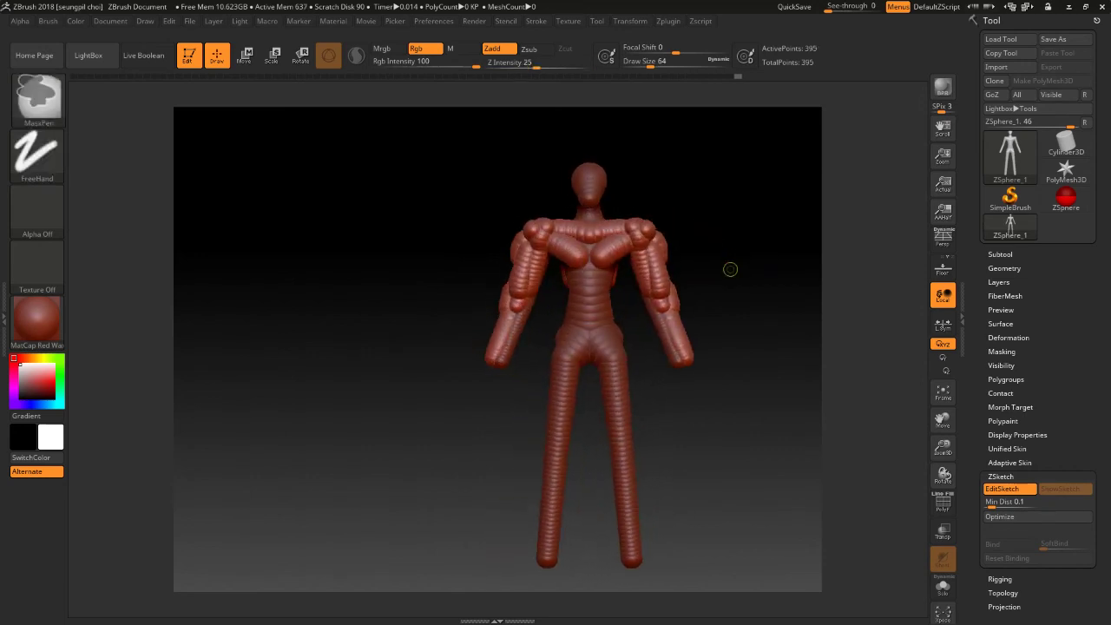
{"action": "key", "text": "ctrl+z"}
{"action": "key", "text": "ctrl+z"}
{"action": "key", "text": "ctrl+z"}
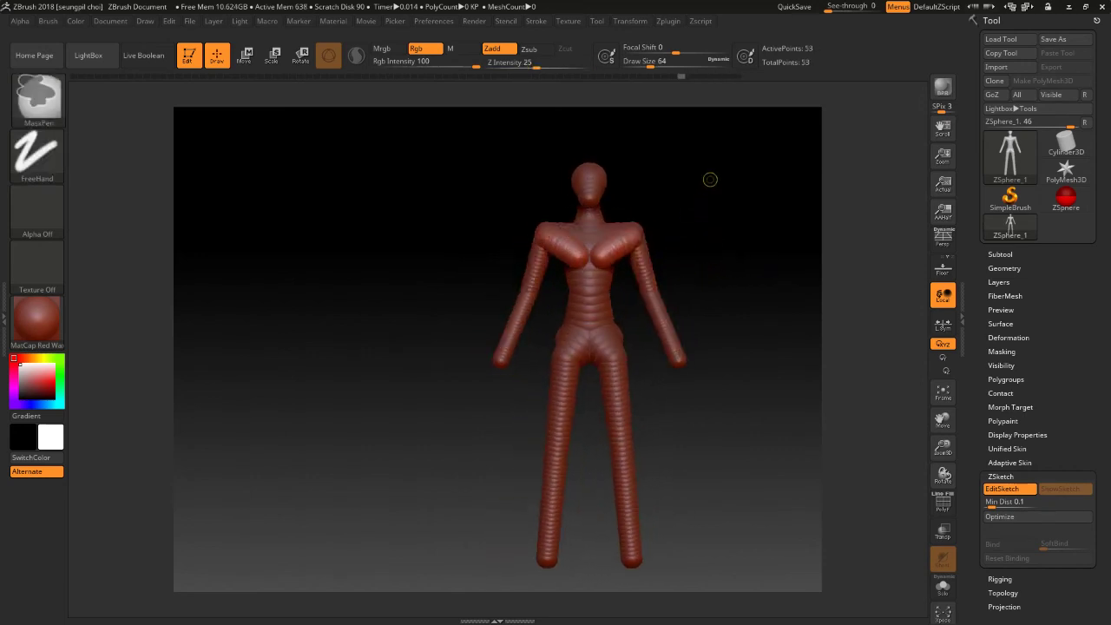
{"action": "key", "text": "ctrl+z"}
Step: Turn on Adaptive Skin Preview to show the armature as a smooth skinned mesh, viewed from the side
{"action": "left_click", "coordinate": [1010, 462]}
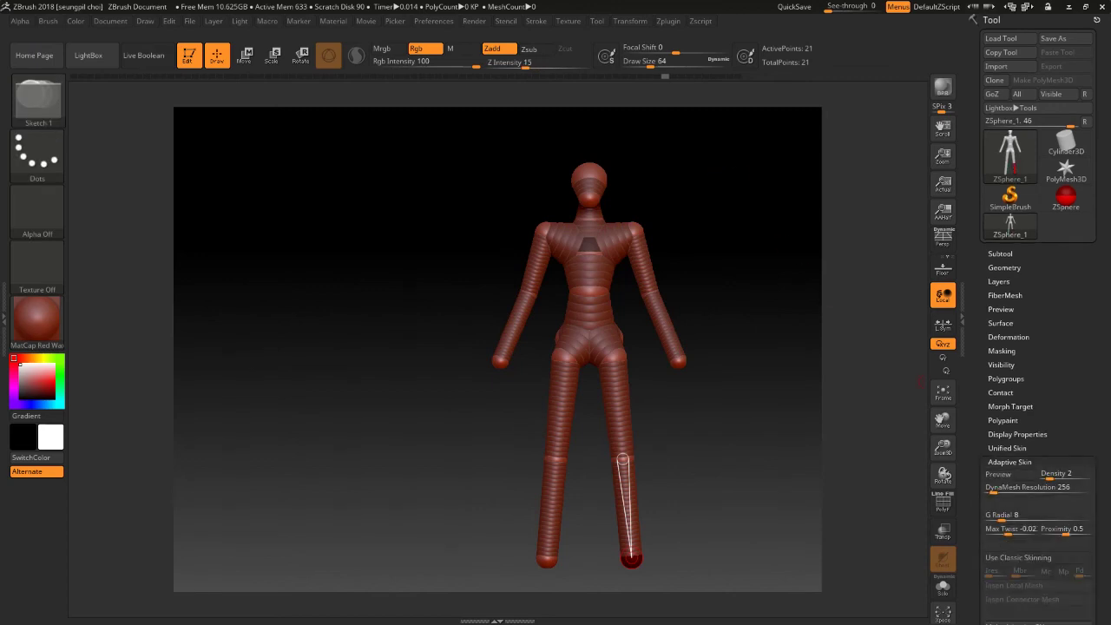
{"action": "left_click", "coordinate": [998, 473]}
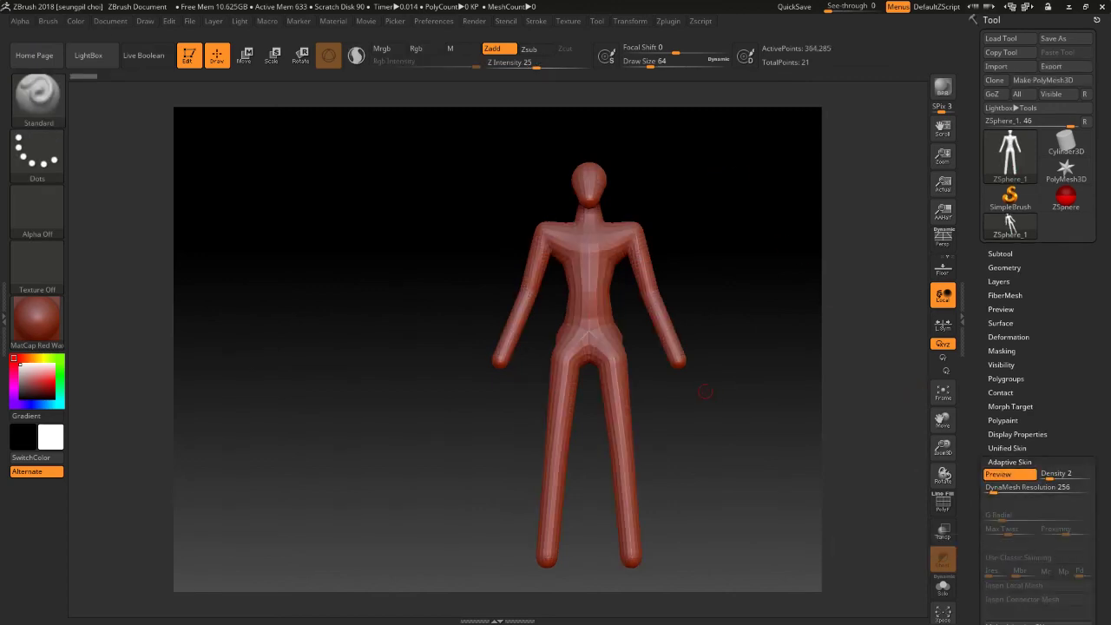
{"action": "left_click_drag", "start_coordinate": [677, 382], "coordinate": [549, 374]}
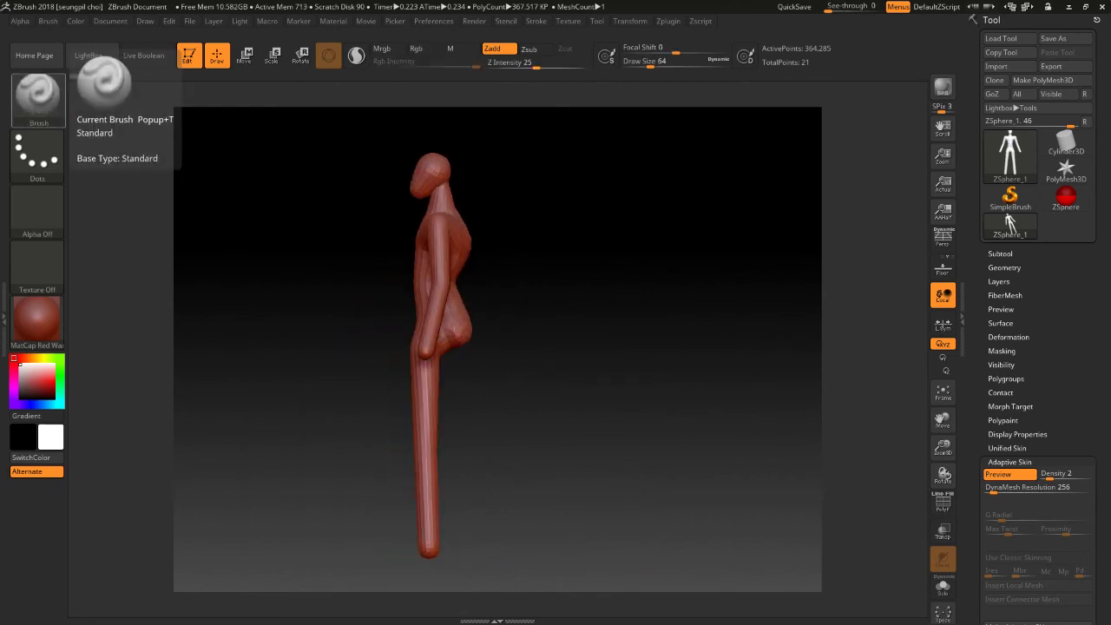
Step: Browse the sculpting brush list, then close it and rotate the skinned figure back to front view
{"action": "left_click", "coordinate": [39, 96]}
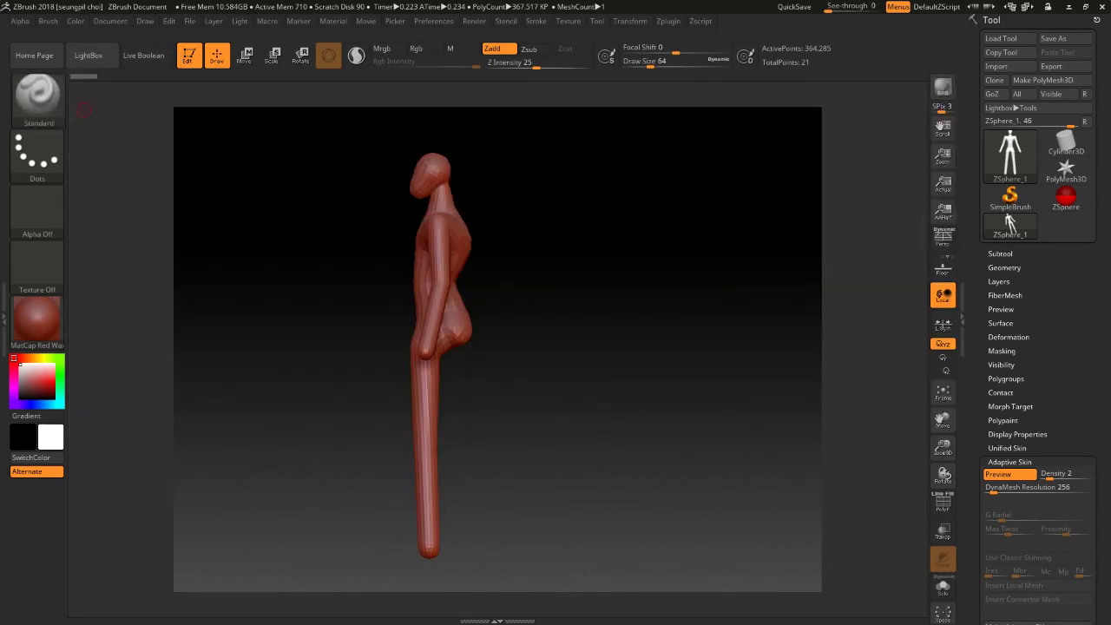
{"action": "left_click", "coordinate": [38, 96]}
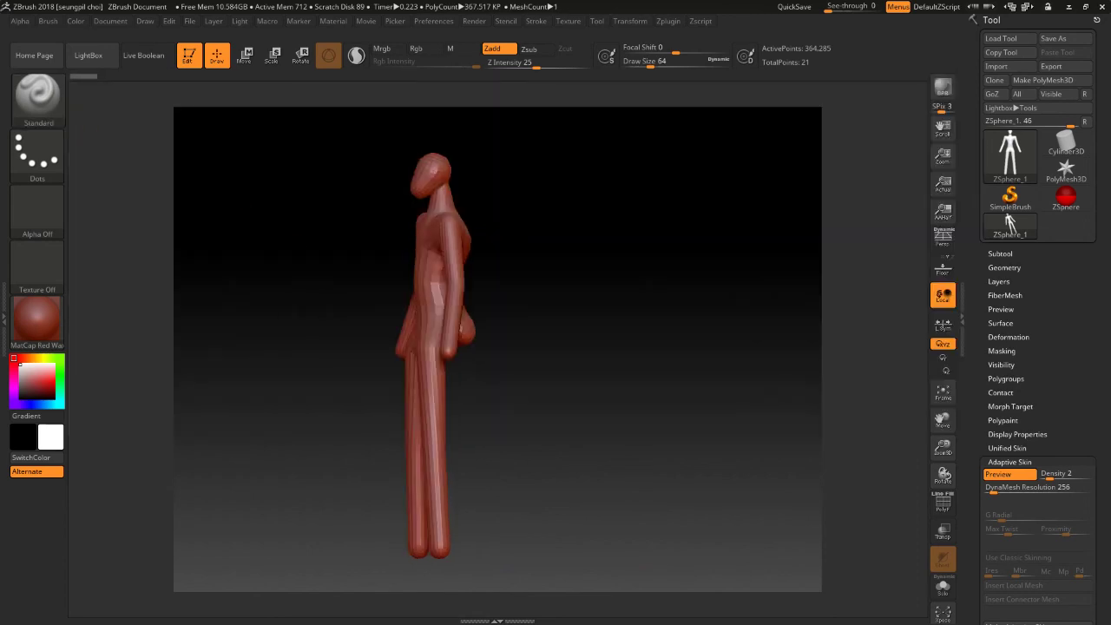
{"action": "left_click_drag", "start_coordinate": [295, 243], "coordinate": [399, 247], "text": "shift"}
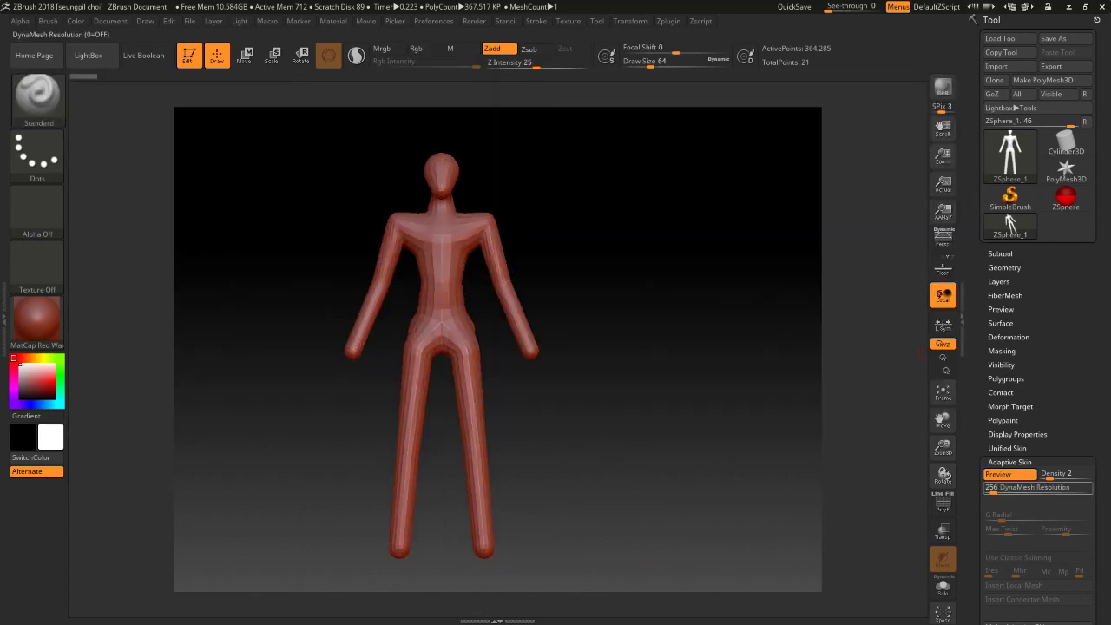
Step: Turn off the skin preview to show the 21-ZSphere armature again, then rotate it toward the back
{"action": "key", "text": "shift+a"}
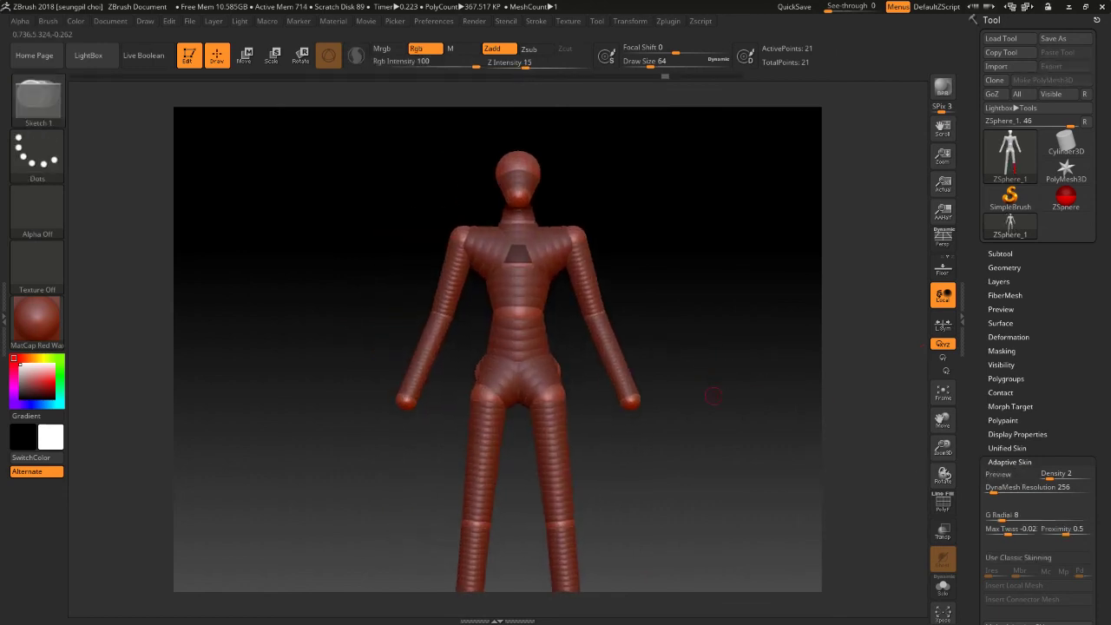
{"action": "mouse_move", "coordinate": [713, 396]}
{"action": "left_mouse_down", "text": "alt"}
{"action": "mouse_move", "coordinate": [713, 368]}
{"action": "mouse_move", "coordinate": [704, 388]}
{"action": "left_mouse_up", "text": "alt"}
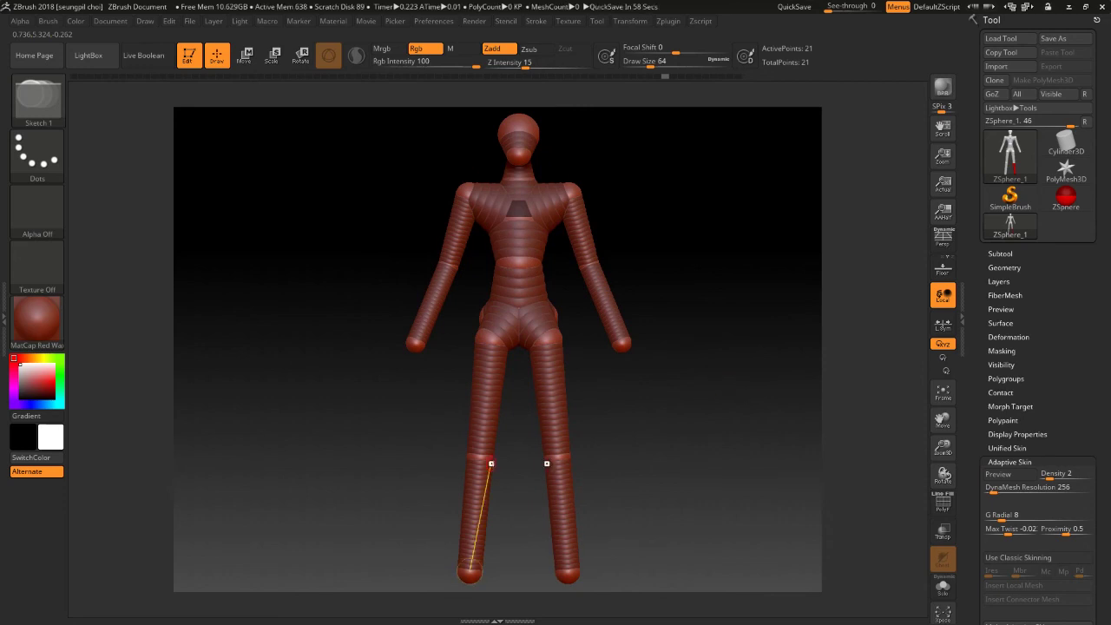
{"action": "mouse_move", "coordinate": [689, 396]}
{"action": "left_mouse_down"}
{"action": "mouse_move", "coordinate": [694, 408]}
{"action": "mouse_move", "coordinate": [816, 410]}
{"action": "left_mouse_up"}
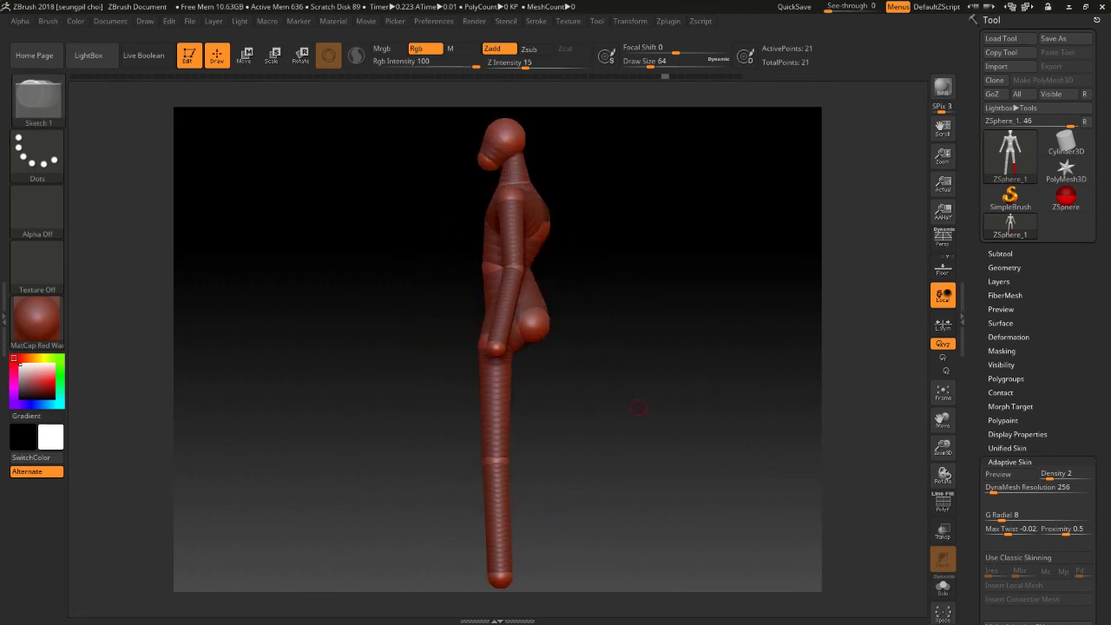
{"action": "left_click_drag", "start_coordinate": [640, 404], "coordinate": [650, 403]}
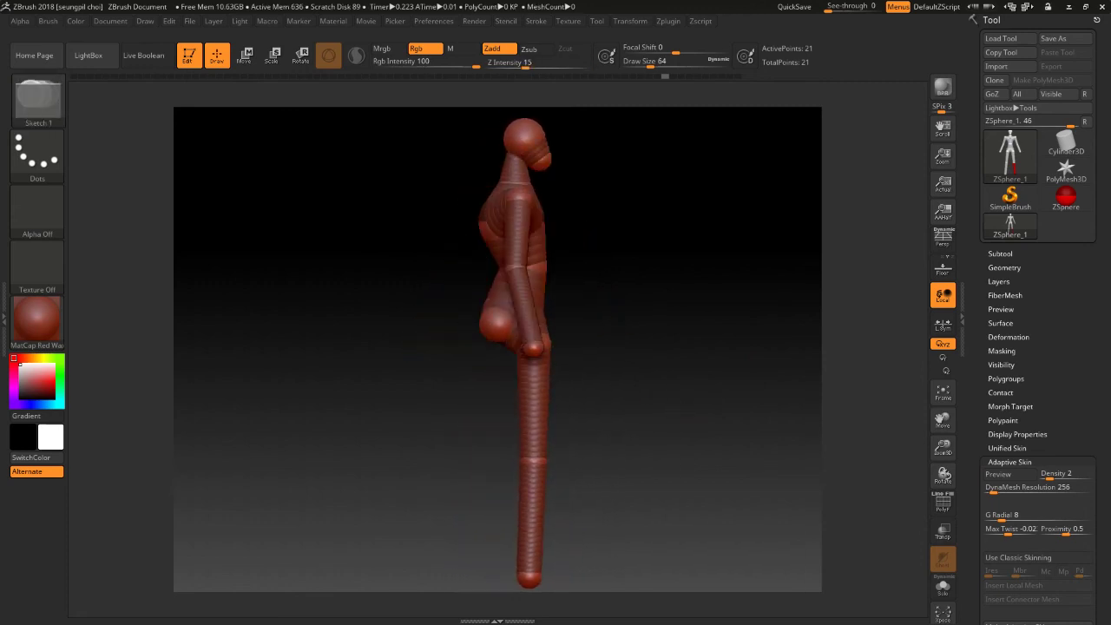